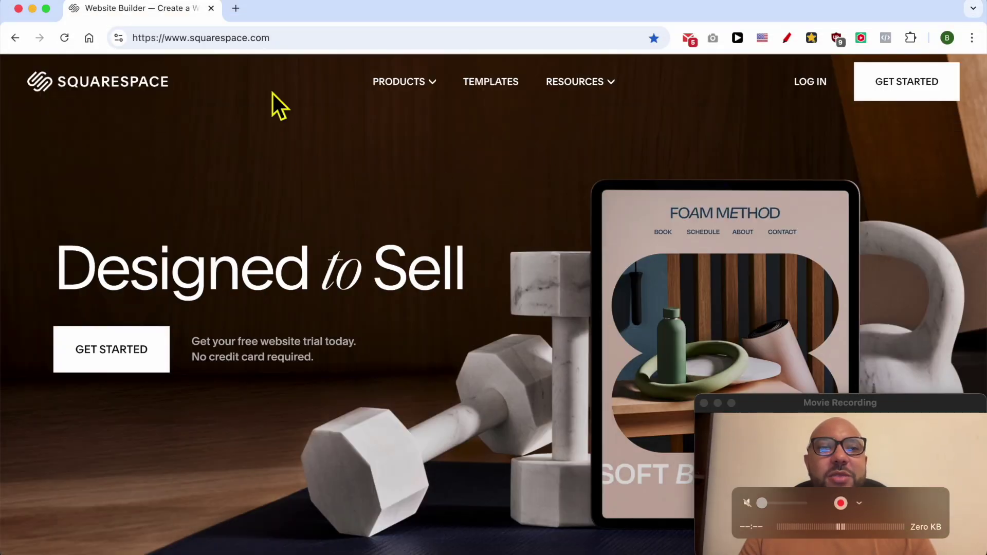
# Log into the Squarespace account with the saved credentials
pyautogui.click(800, 82)
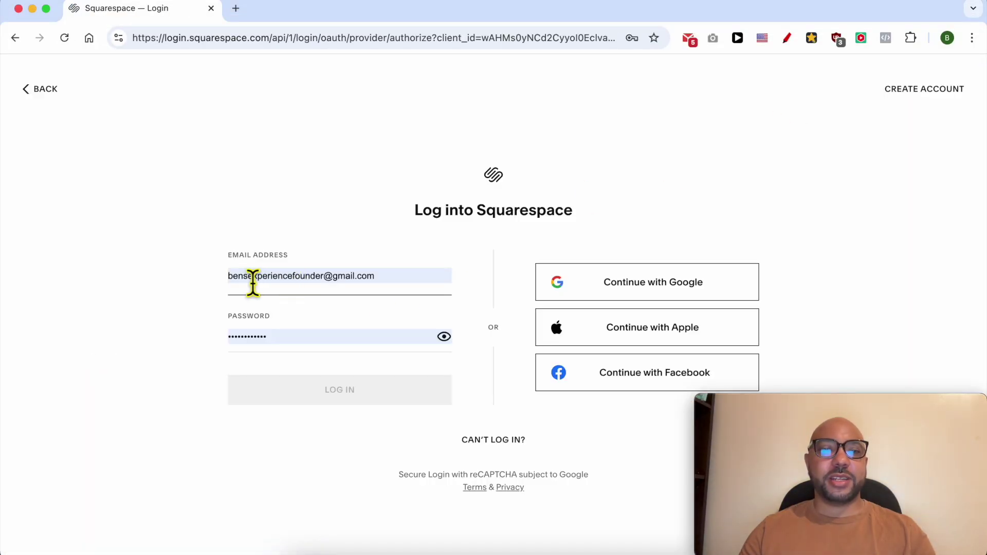
pyautogui.click(329, 396)
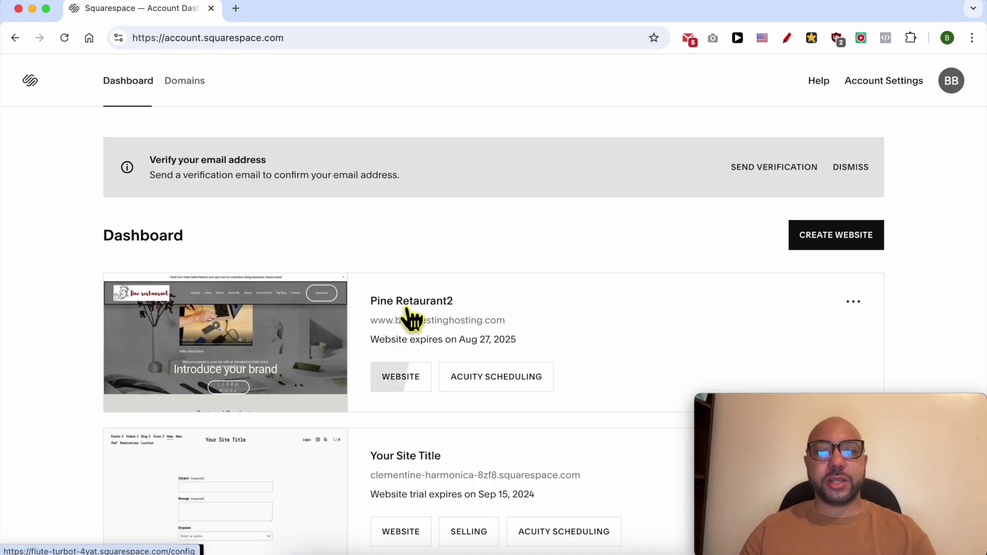
# Open the Pine Retaurant2 site's pages and add a blank page to Main Navigation
pyautogui.click(401, 381)
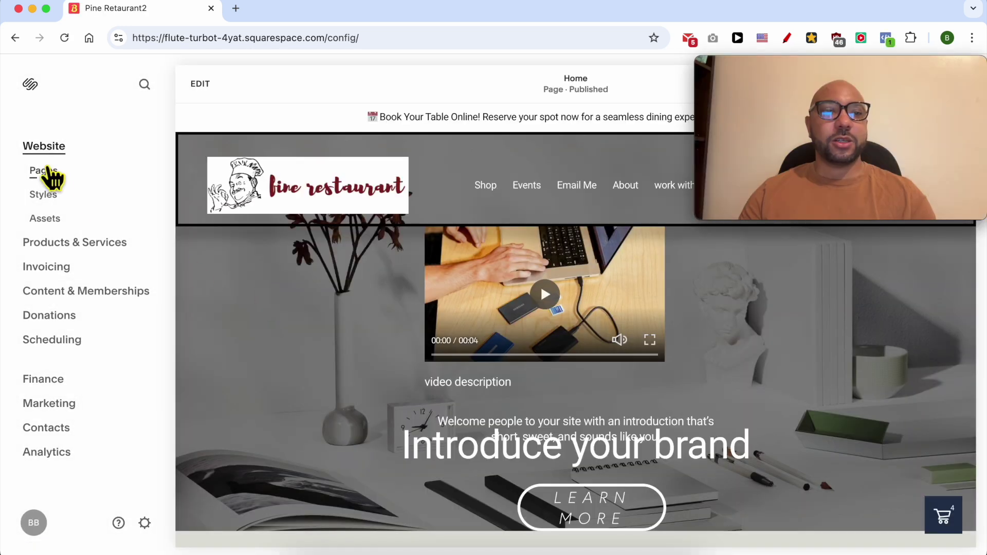
pyautogui.click(47, 171)
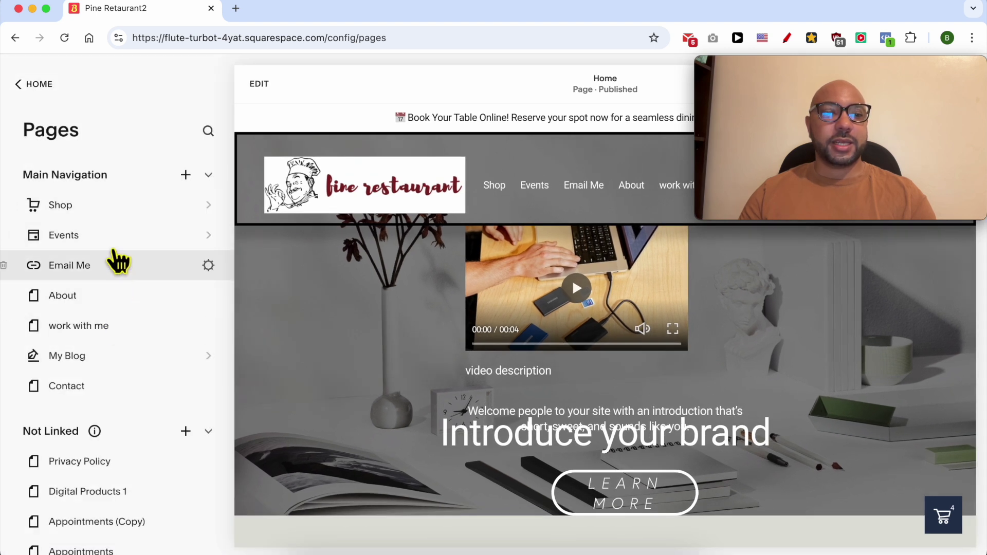
pyautogui.click(185, 175)
pyautogui.click(249, 177)
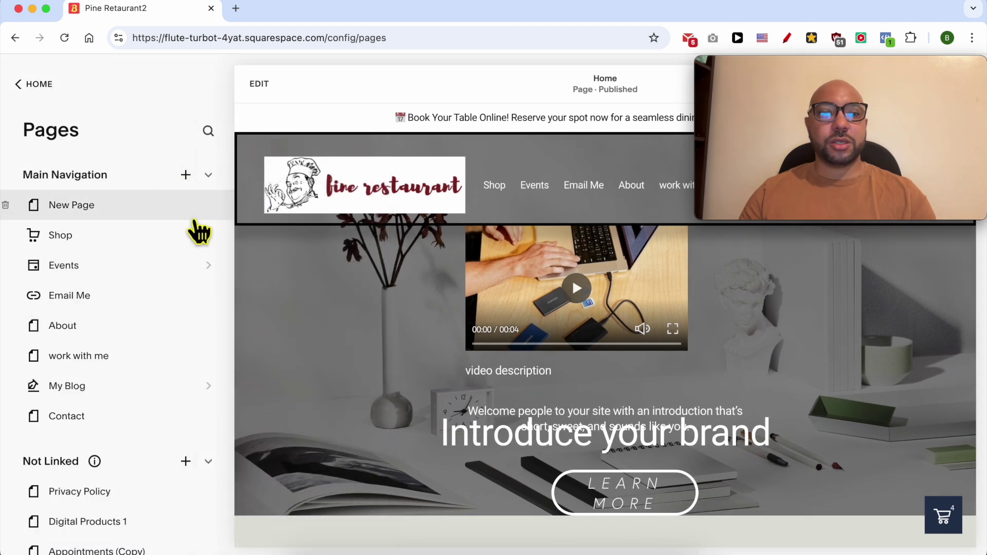
# Name the new page 'Booking'
pyautogui.press('Left')
pyautogui.write('book')
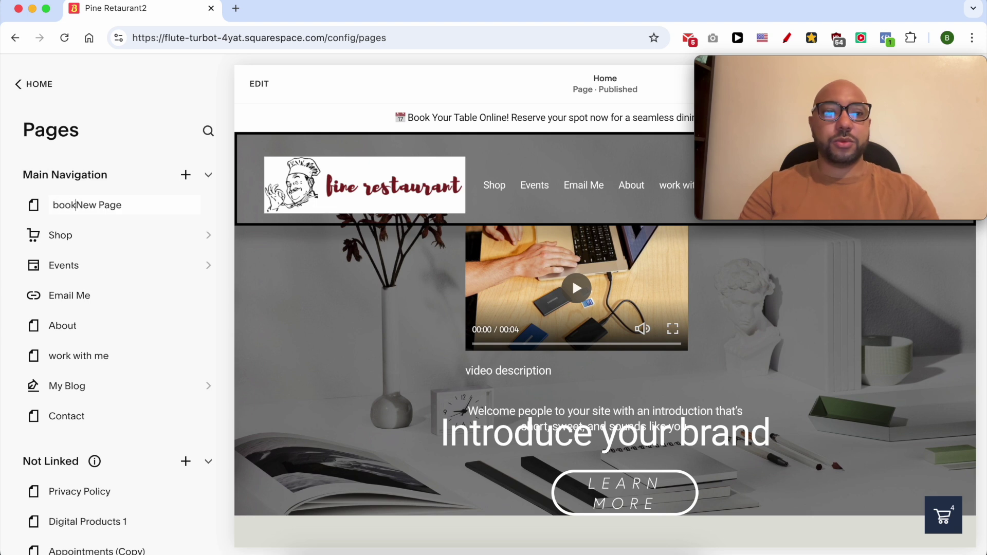
pyautogui.write('ing')
pyautogui.press('Delete')
pyautogui.press('Delete')
pyautogui.press('Delete')
pyautogui.press('Delete')
pyautogui.press('Delete')
pyautogui.press('Delete')
pyautogui.press('Delete')
pyautogui.press('Delete')
pyautogui.press('Home')
pyautogui.press('Delete')
pyautogui.write('B')
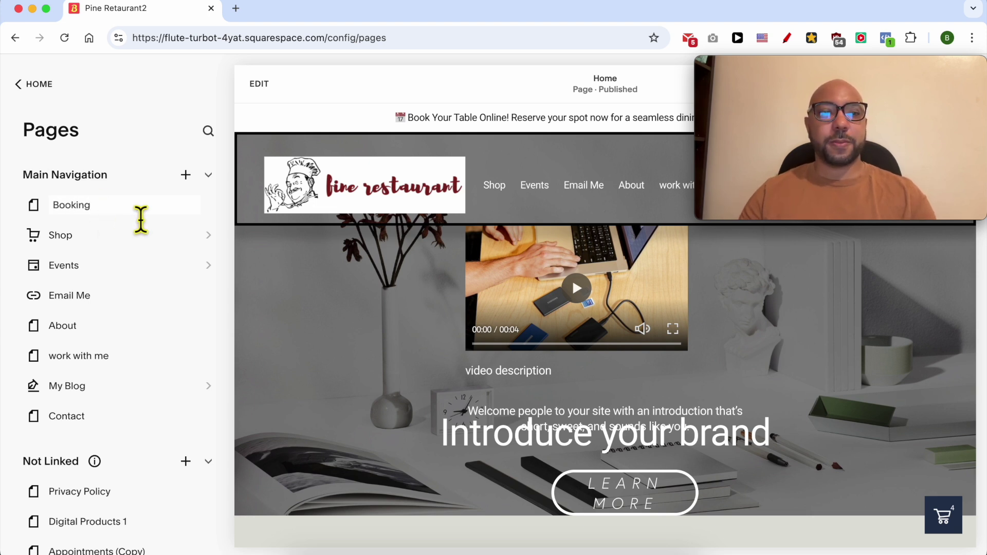
pyautogui.press('Return')
pyautogui.moveTo(767, 133)
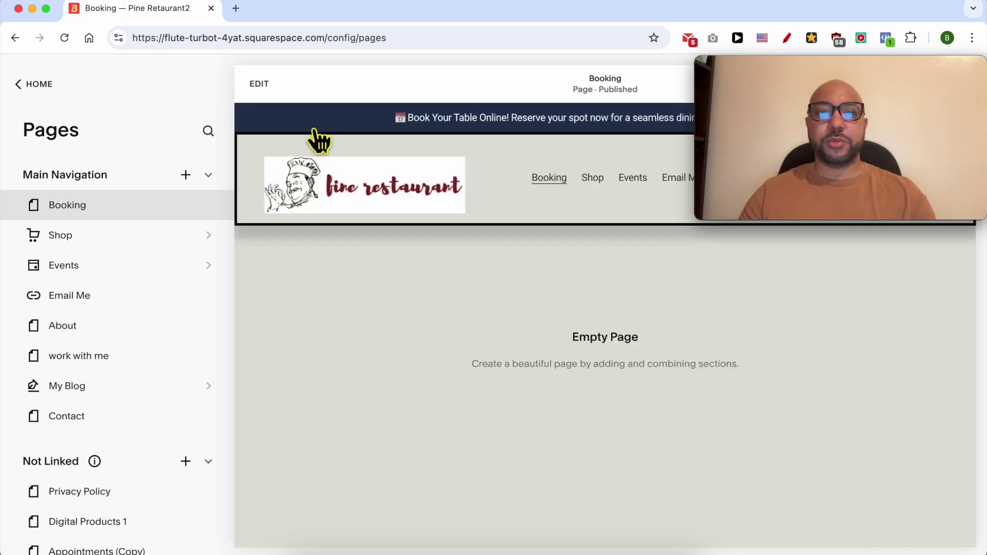
# Add a blank section to the Booking page in edit mode
pyautogui.click(260, 86)
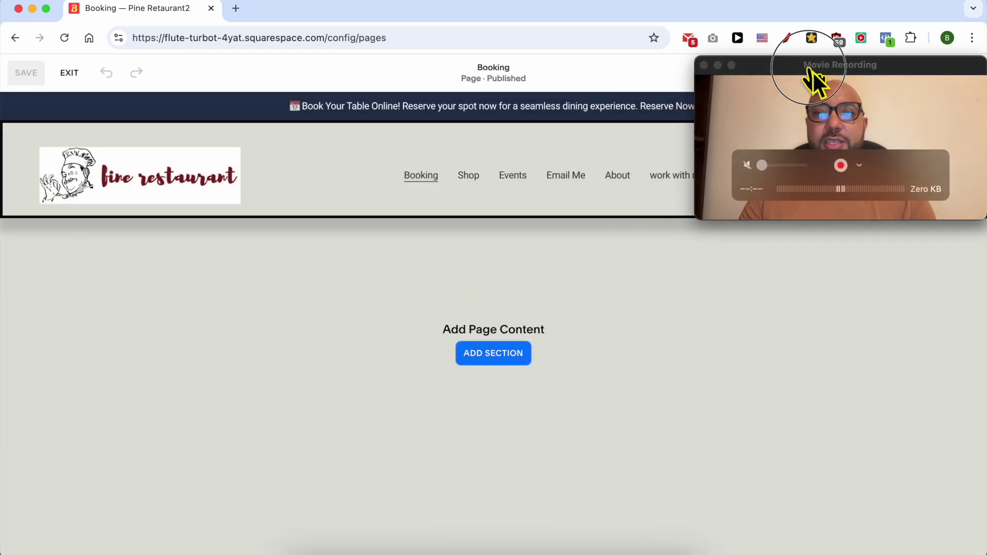
pyautogui.moveTo(812, 71); pyautogui.dragTo(812, 414)
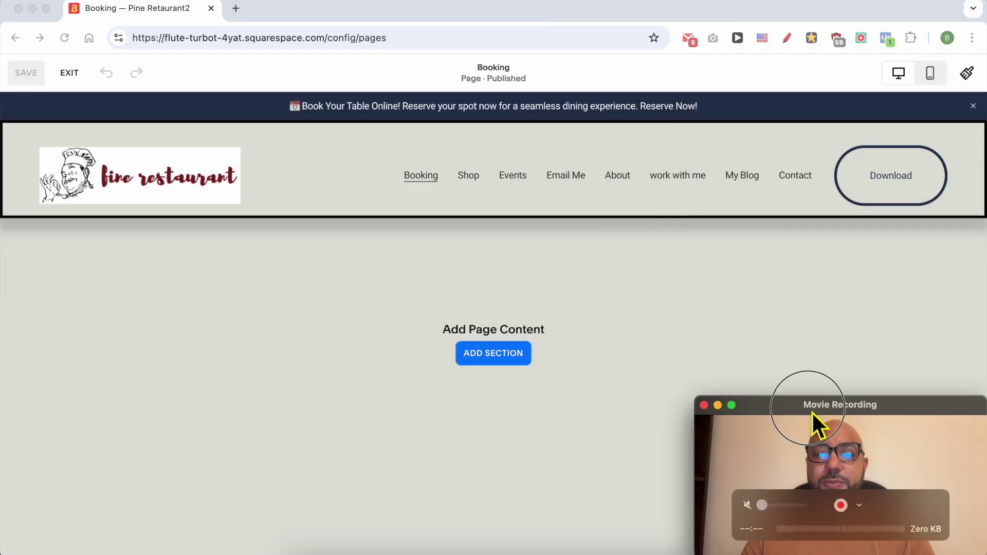
pyautogui.click(491, 366)
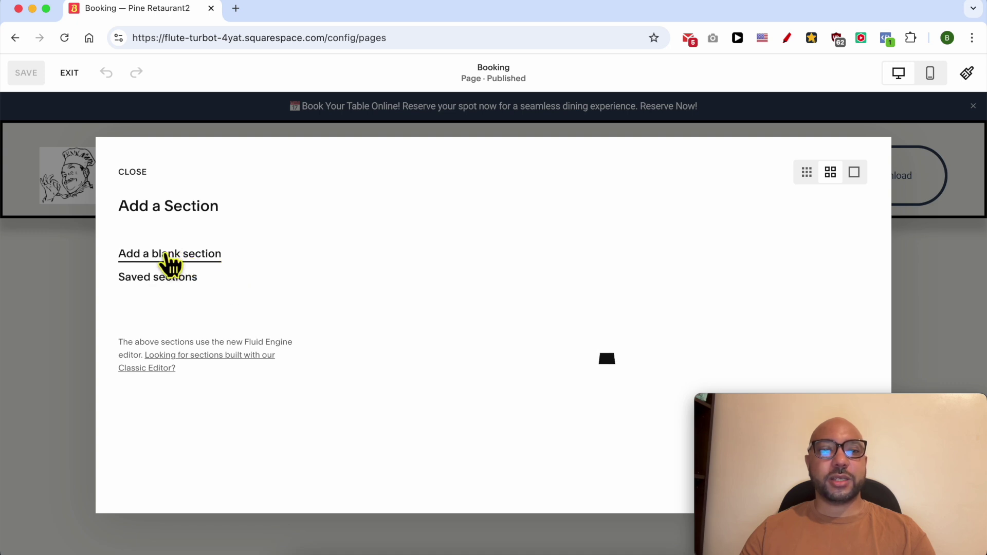
pyautogui.click(167, 254)
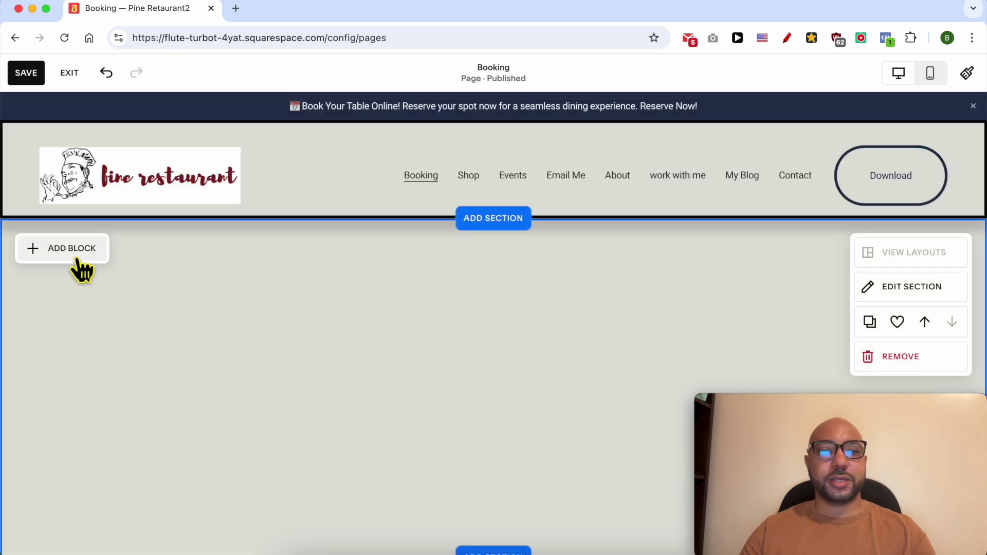
# Insert a Code block, enlarge it across the section, and open its HTML for editing
pyautogui.click(61, 249)
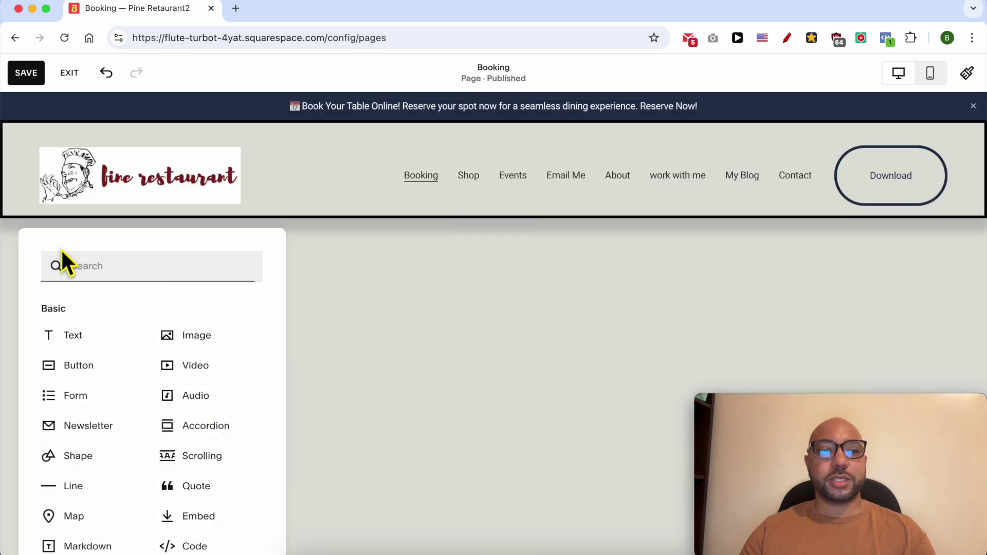
pyautogui.click(110, 265)
pyautogui.write('code')
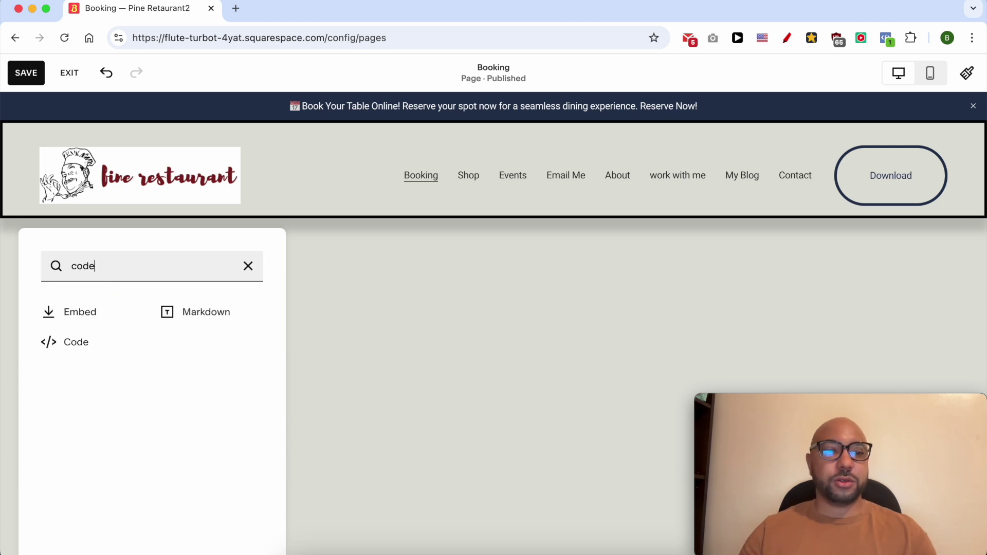
pyautogui.click(95, 341)
pyautogui.moveTo(96, 342); pyautogui.dragTo(298, 400)
pyautogui.moveTo(337, 437); pyautogui.dragTo(757, 517)
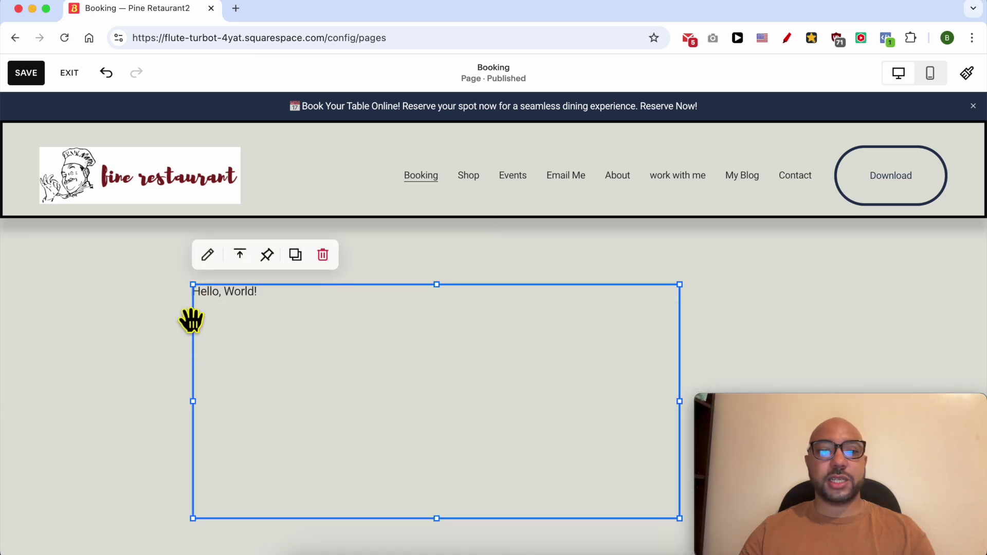
pyautogui.click(207, 255)
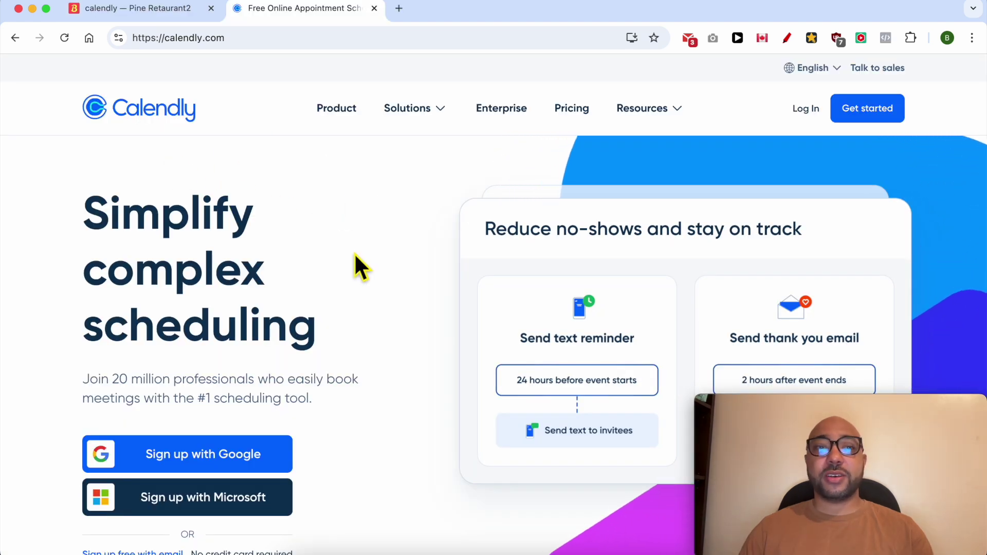
# Sign up for Calendly with a Google account, granting it calendar access
pyautogui.click(241, 464)
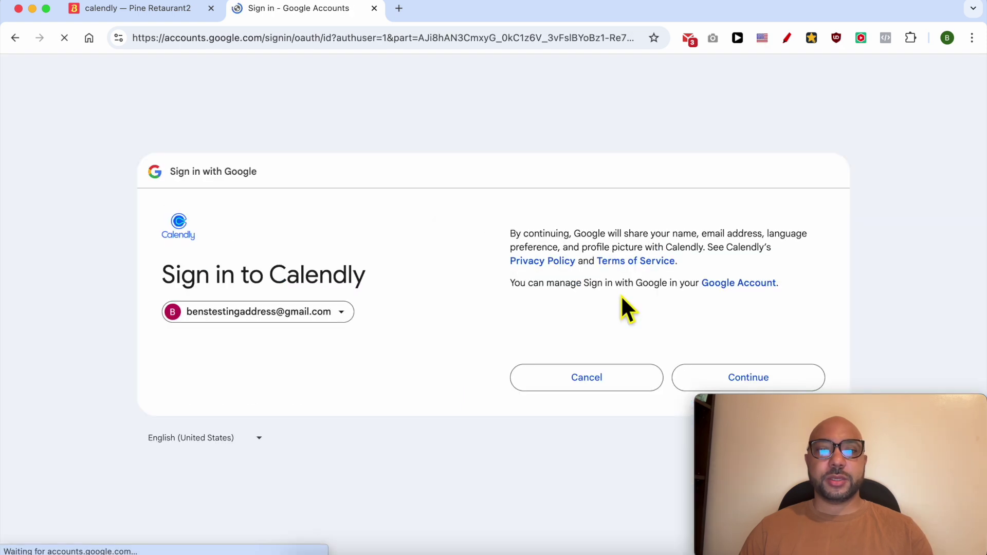
pyautogui.click(730, 378)
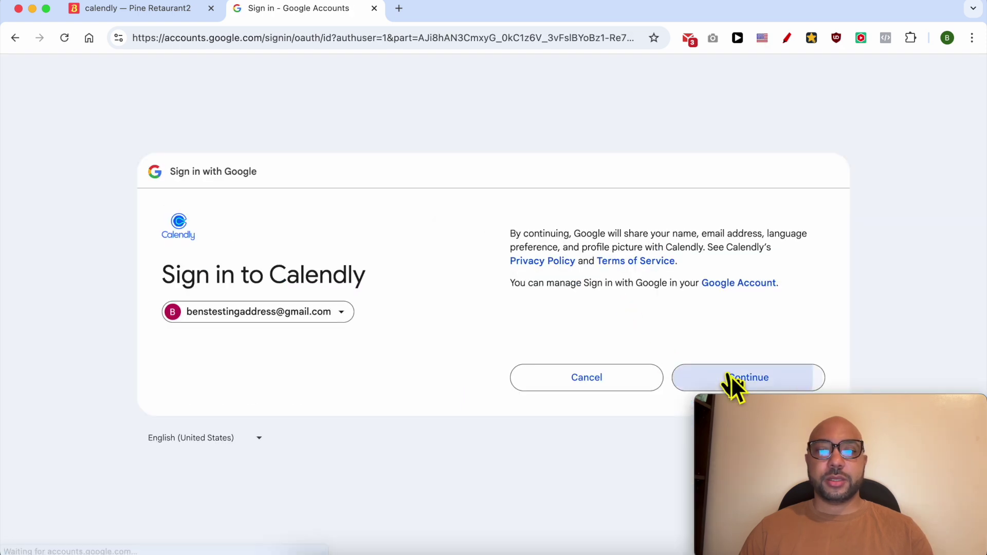
pyautogui.moveTo(827, 403); pyautogui.dragTo(149, 405)
pyautogui.click(817, 204)
pyautogui.scroll(-5, 771, 359)
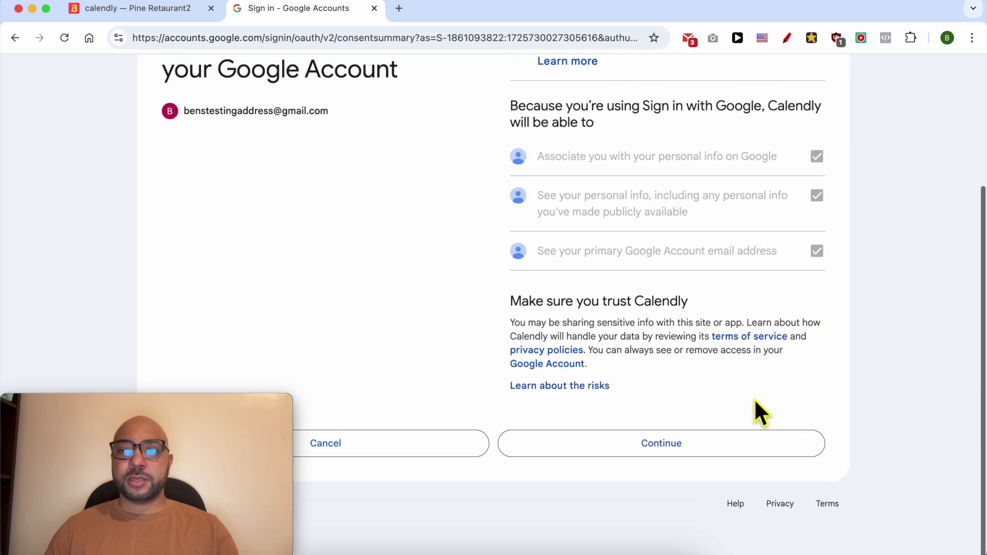
pyautogui.click(702, 457)
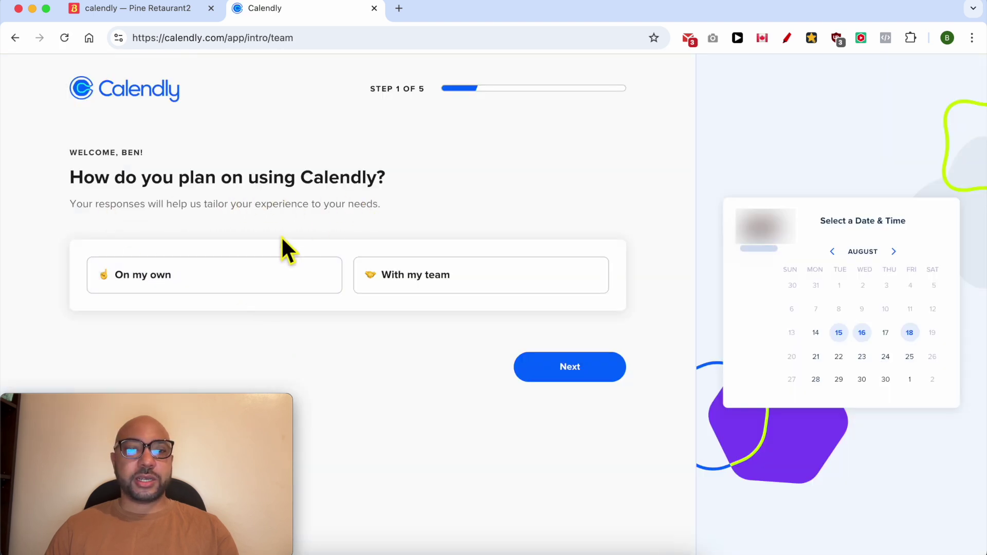
# Choose to use Calendly on your own and pick Marketing as your role
pyautogui.click(149, 290)
pyautogui.click(550, 369)
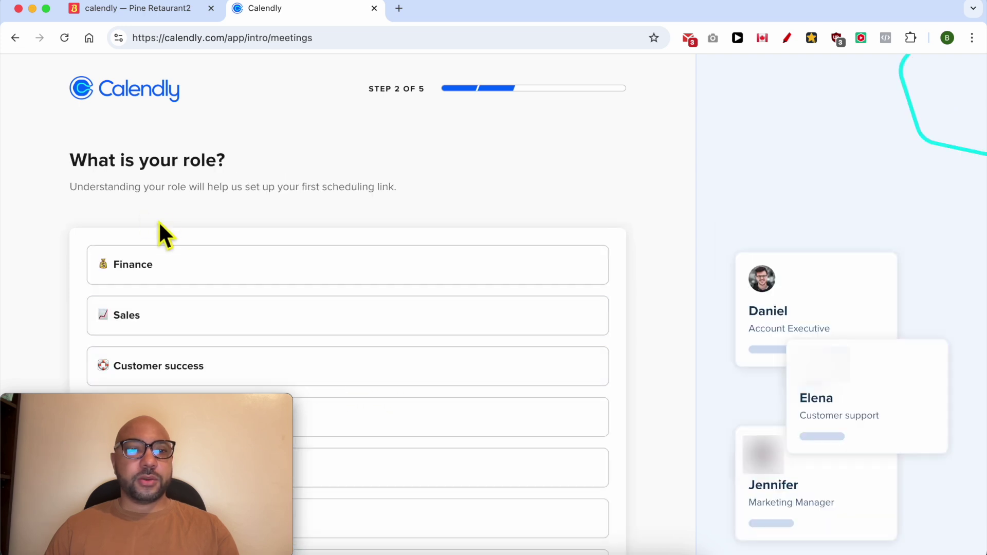
pyautogui.click(199, 404)
pyautogui.moveTo(200, 403); pyautogui.dragTo(899, 409)
pyautogui.click(604, 315)
pyautogui.scroll(-3, 238, 364)
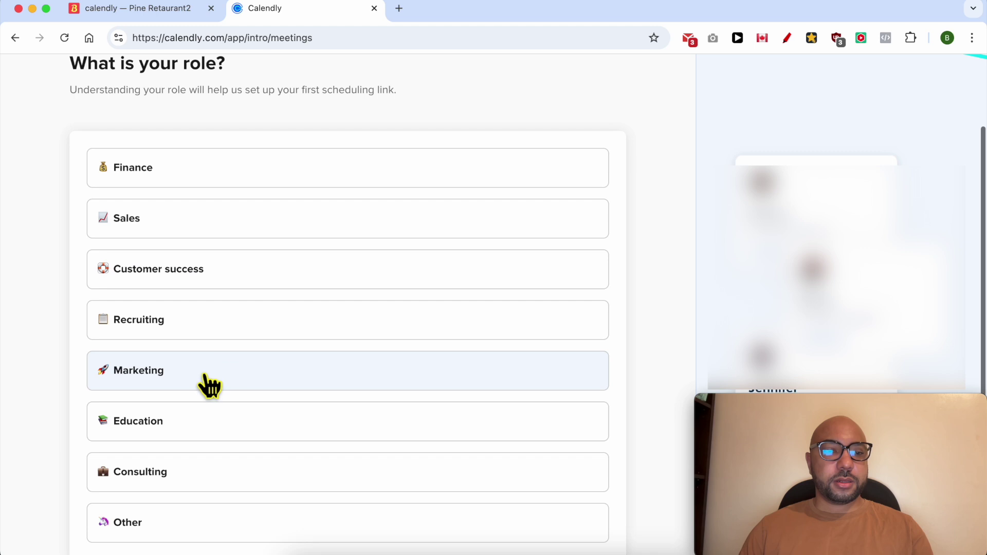
pyautogui.click(195, 383)
pyautogui.scroll(-3, 364, 396)
pyautogui.click(586, 526)
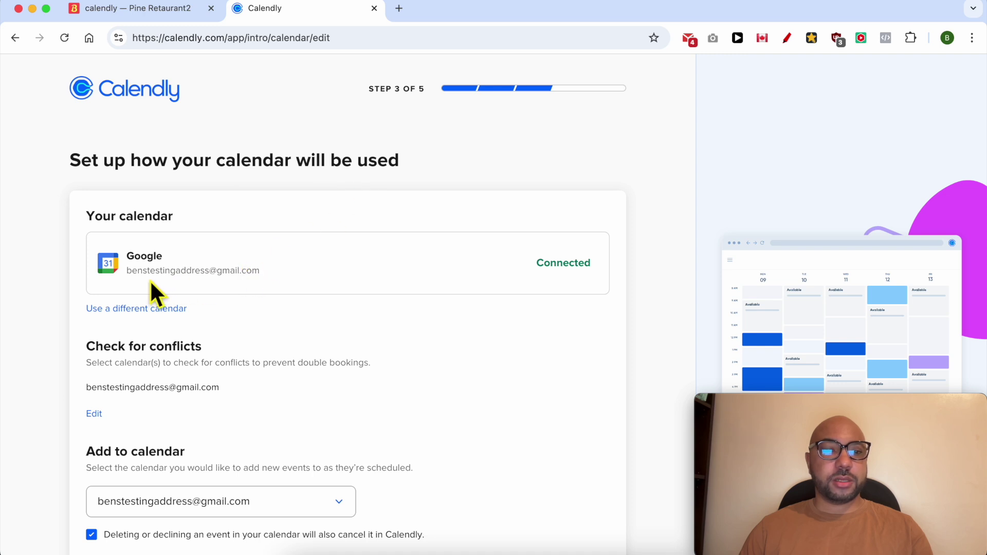
# Keep the connected Google calendar for new events and continue to availability
pyautogui.scroll(-2, 196, 291)
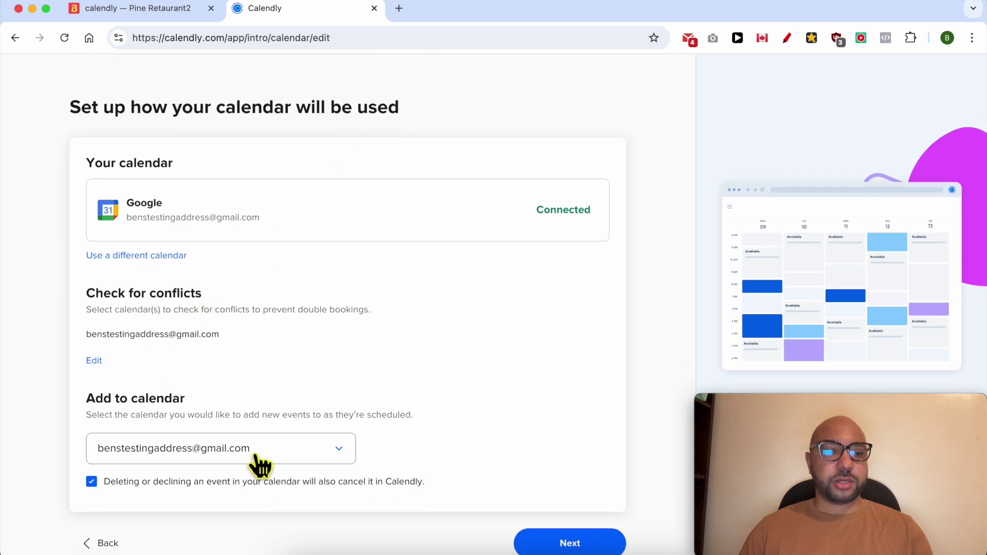
pyautogui.tripleClick(105, 426)
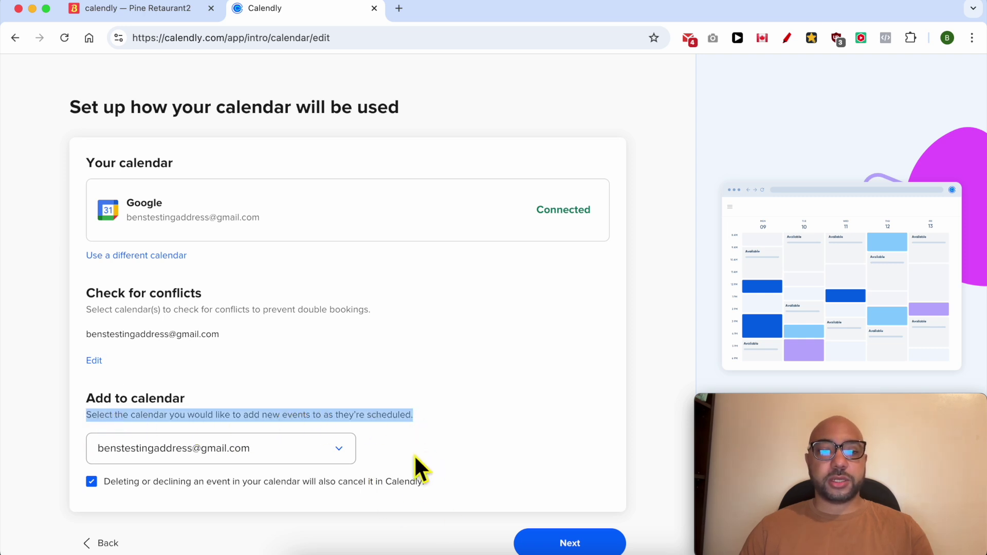
pyautogui.click(335, 452)
pyautogui.click(482, 430)
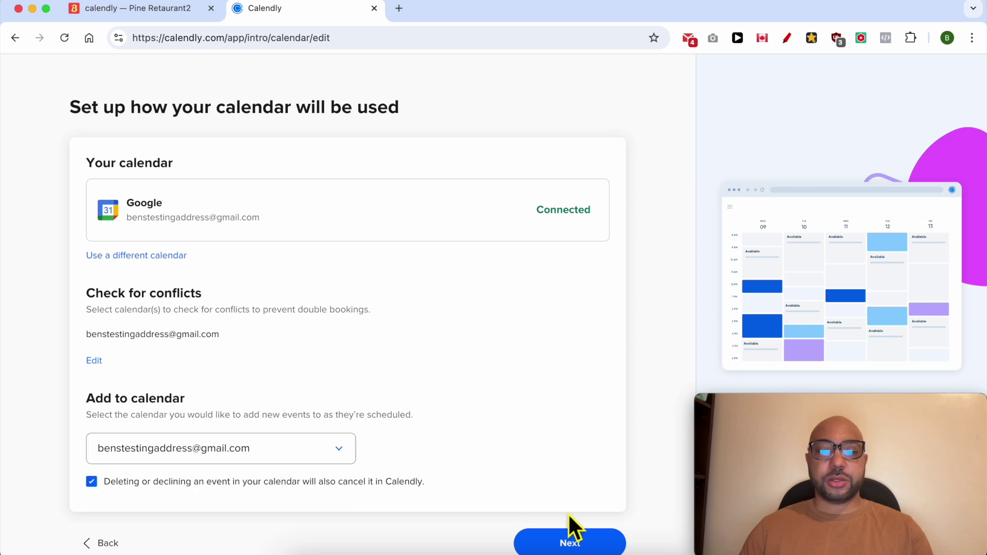
pyautogui.click(580, 544)
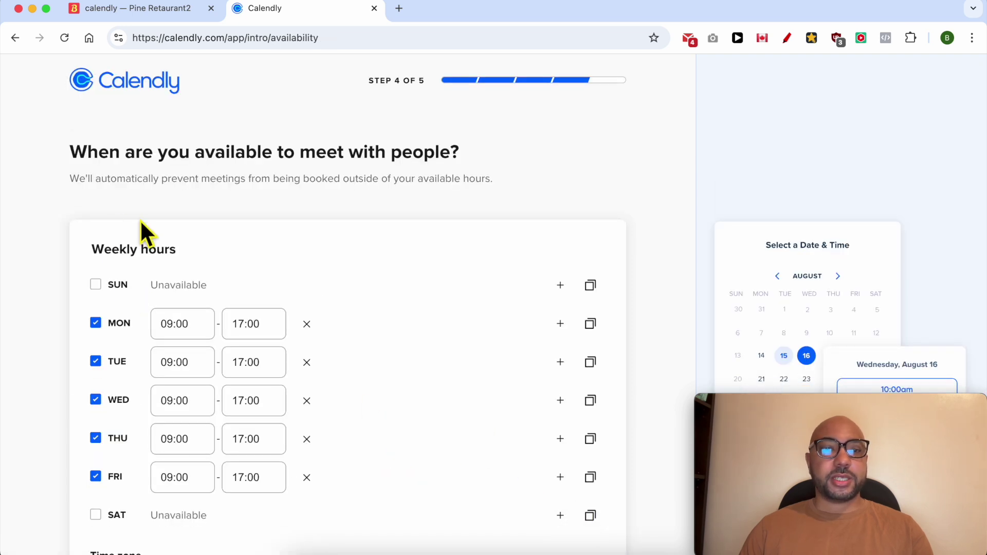
# Keep Monday available and mark Friday as unavailable
pyautogui.scroll(-1, 114, 294)
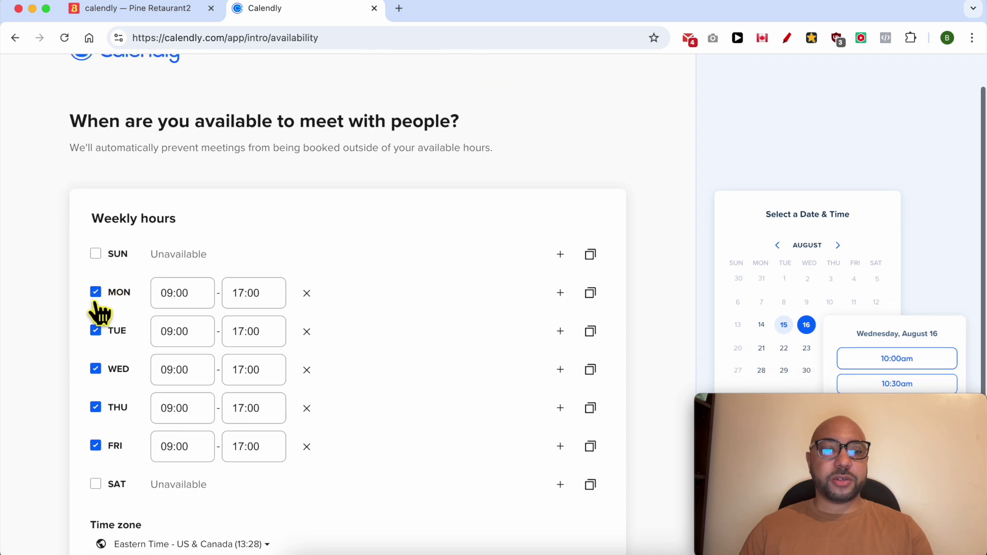
pyautogui.click(96, 293)
pyautogui.click(95, 293)
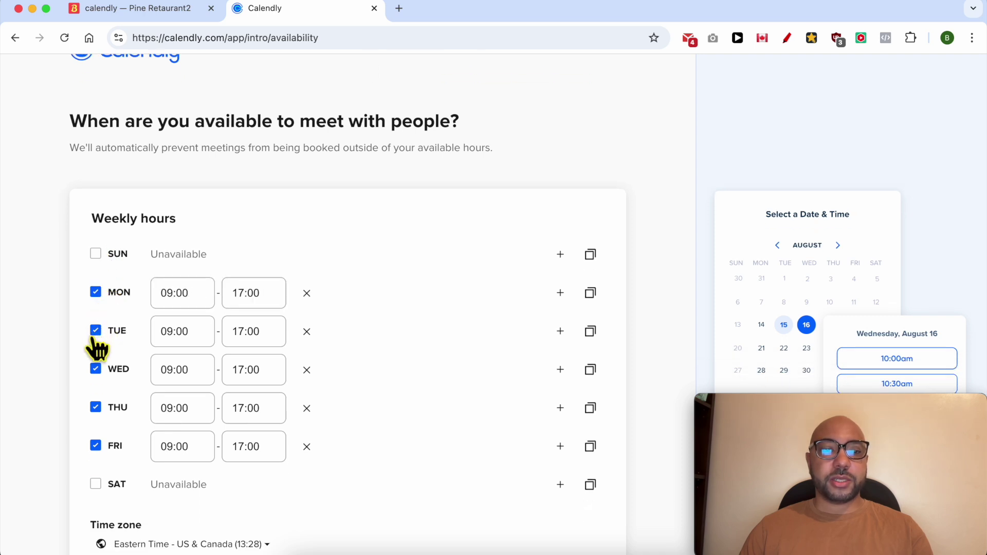
pyautogui.click(96, 445)
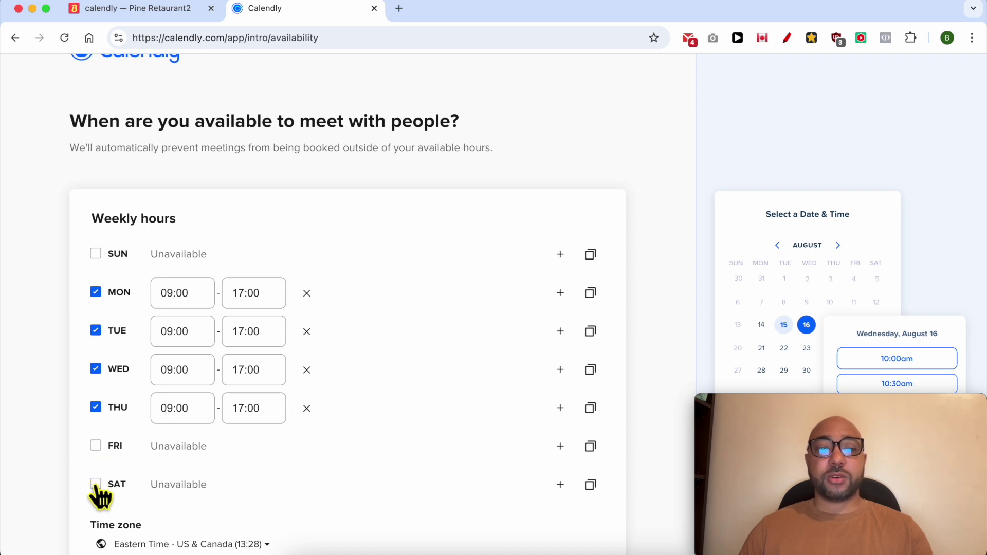
# Make Saturday available from 08:00 to 18:00
pyautogui.click(96, 484)
pyautogui.click(183, 485)
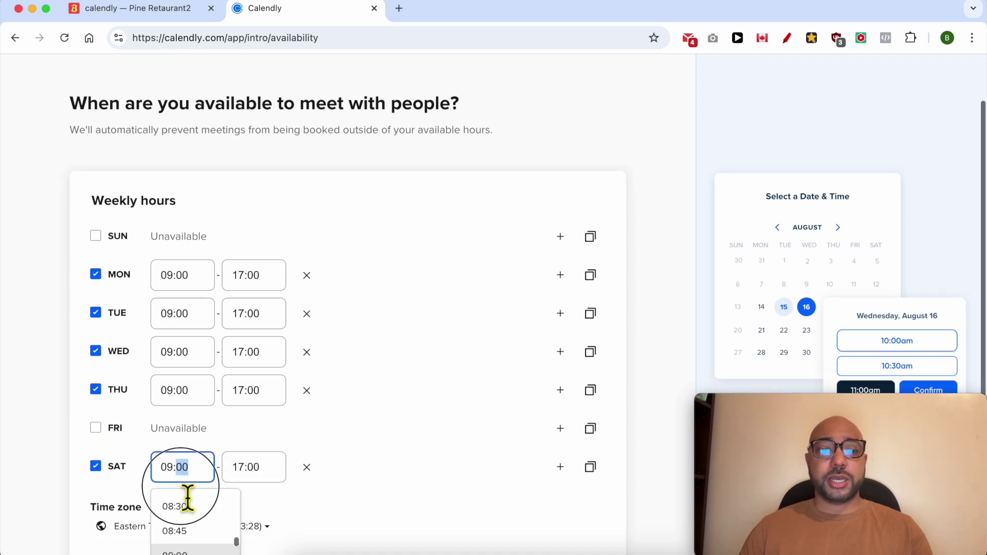
pyautogui.scroll(-4, 216, 432)
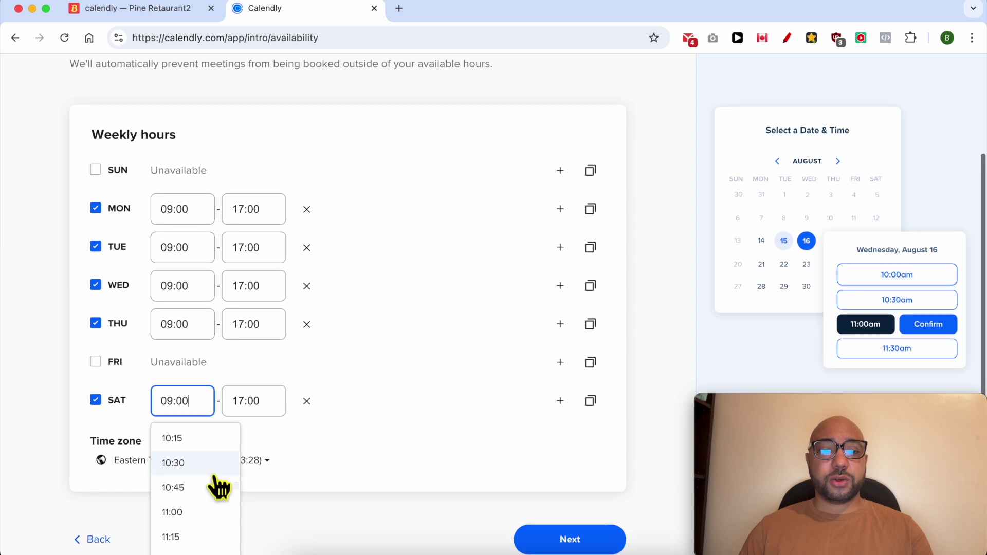
pyautogui.scroll(5, 221, 484)
pyautogui.click(198, 465)
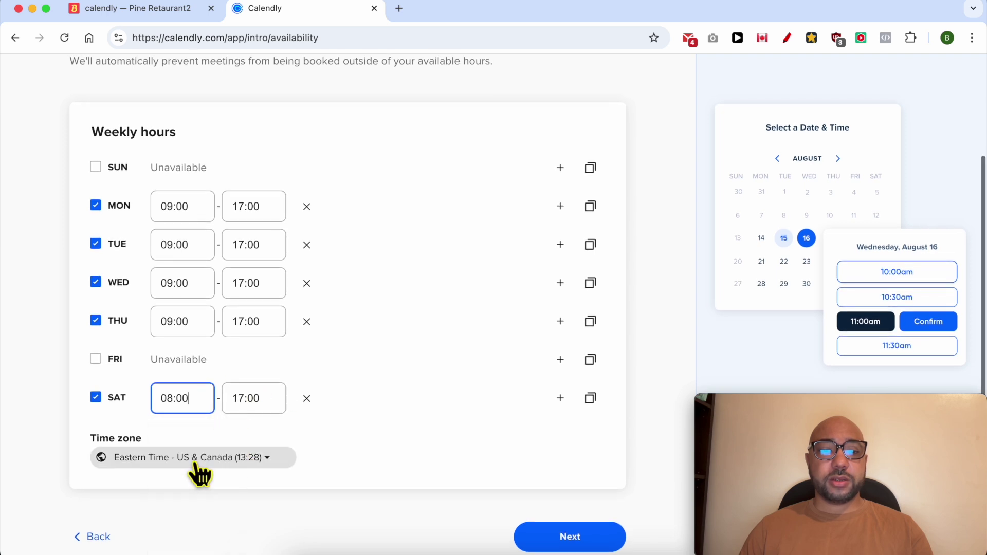
pyautogui.click(249, 407)
pyautogui.scroll(-3, 283, 463)
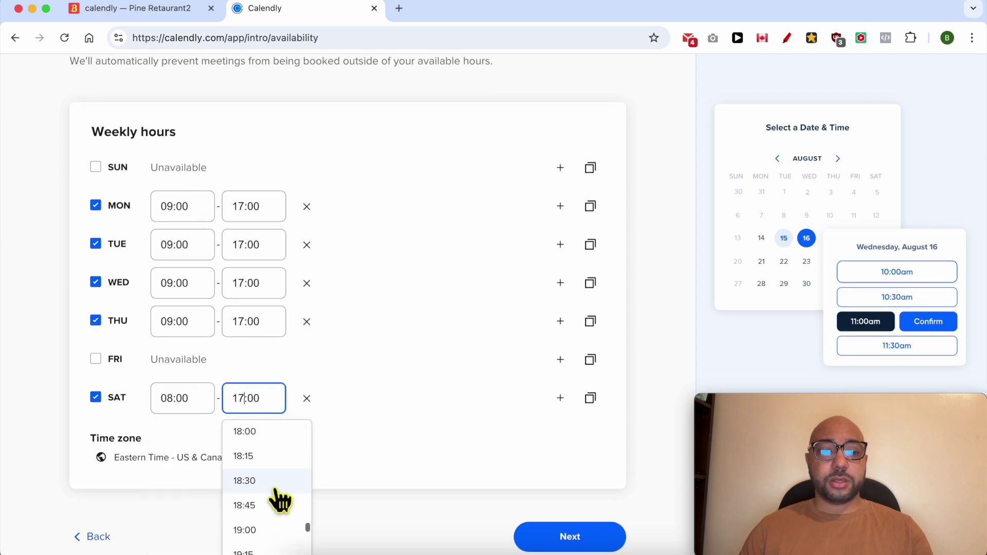
pyautogui.click(270, 439)
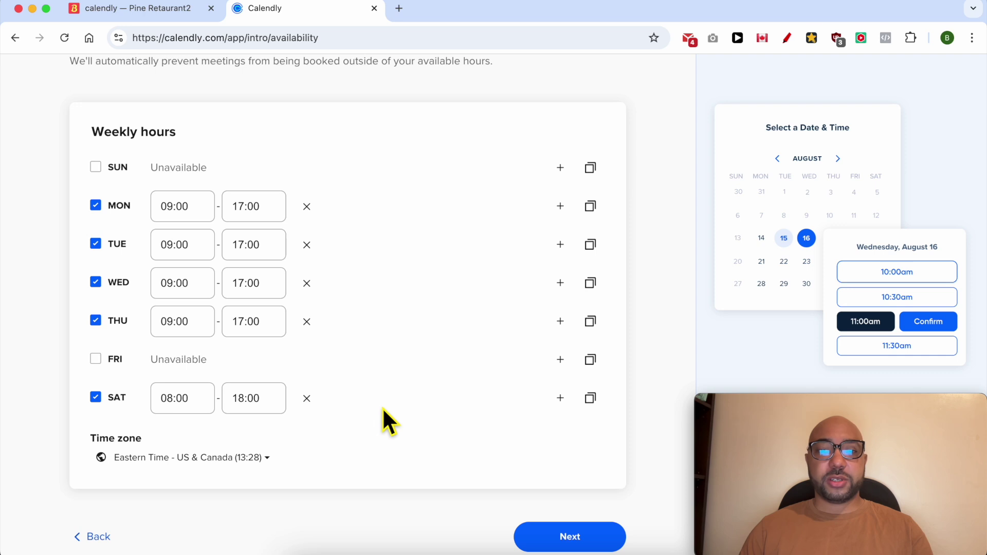
# Split Monday into two slots: 09:00–12:30 and 14:00–19:00
pyautogui.click(560, 206)
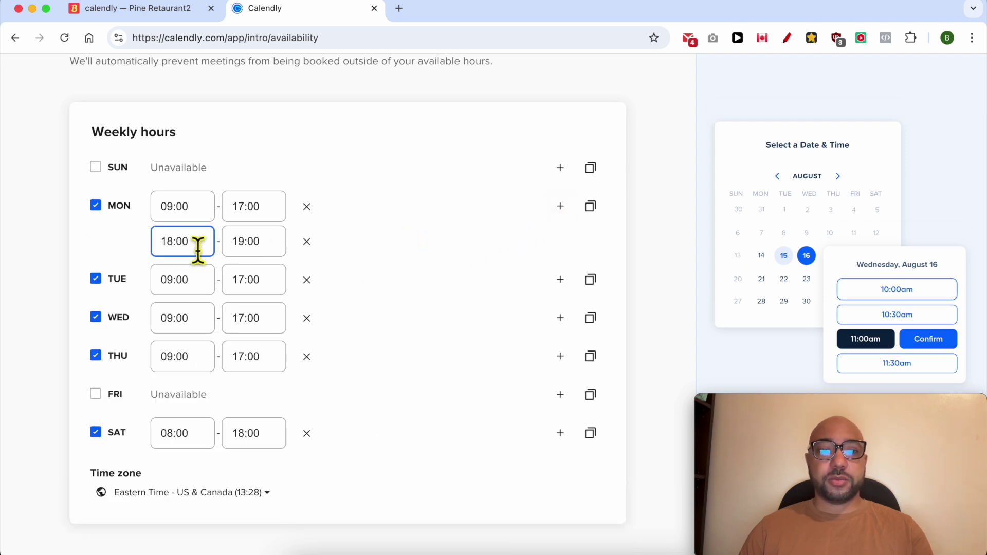
pyautogui.click(258, 209)
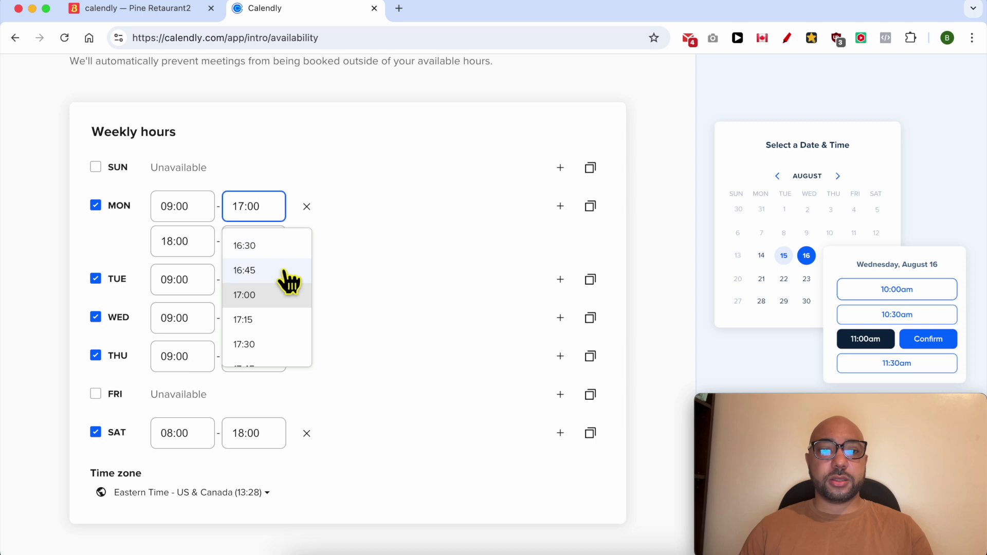
pyautogui.scroll(10, 286, 282)
pyautogui.scroll(-5, 271, 324)
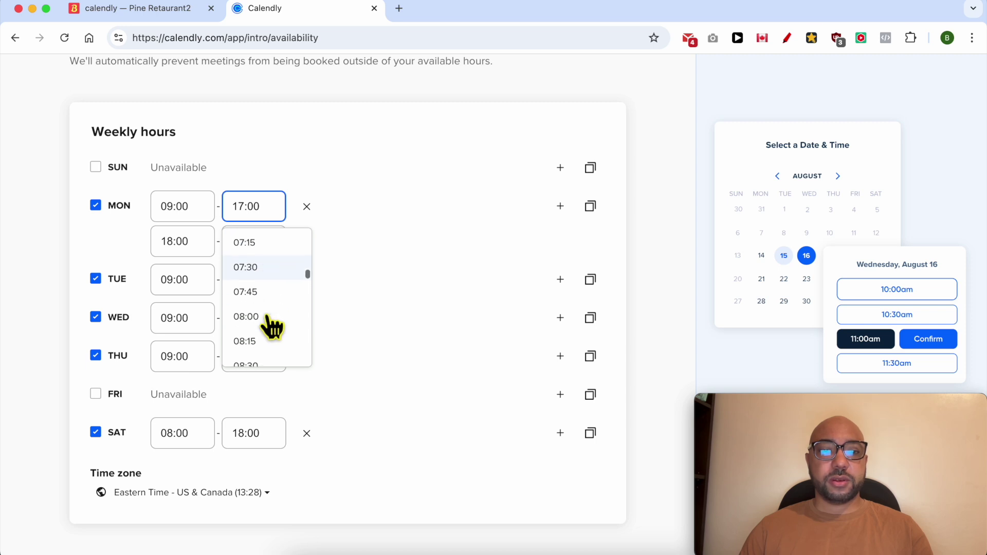
pyautogui.scroll(-10, 271, 326)
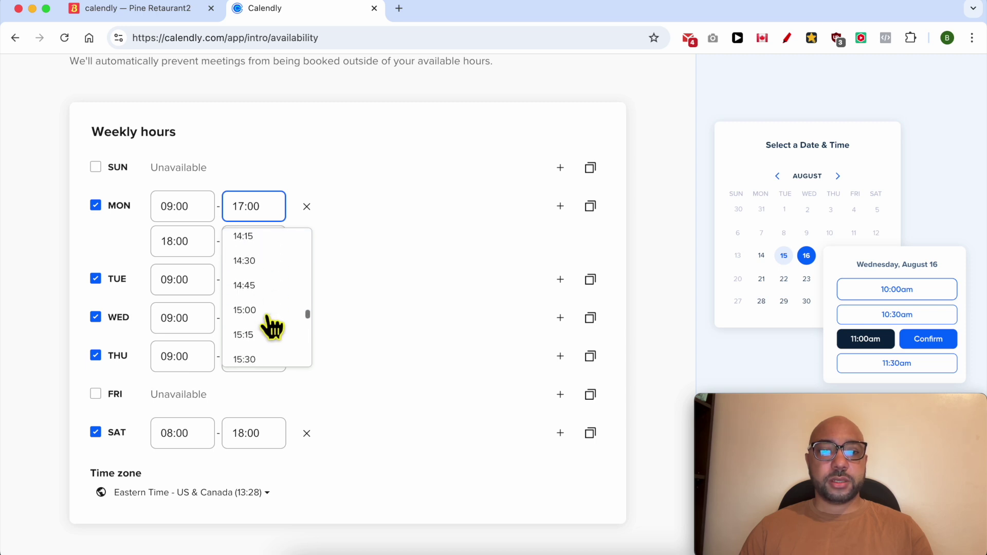
pyautogui.scroll(3, 268, 257)
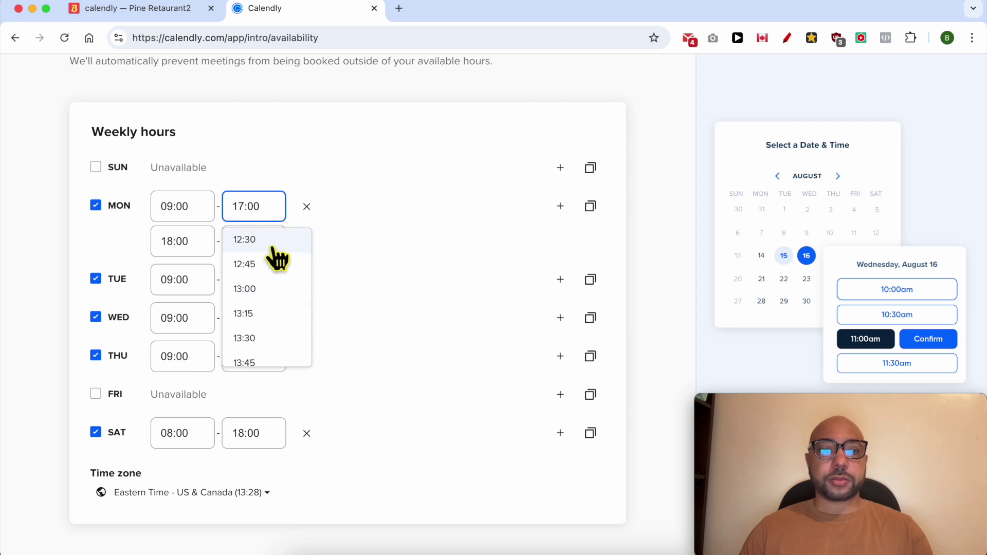
pyautogui.click(268, 240)
pyautogui.click(206, 250)
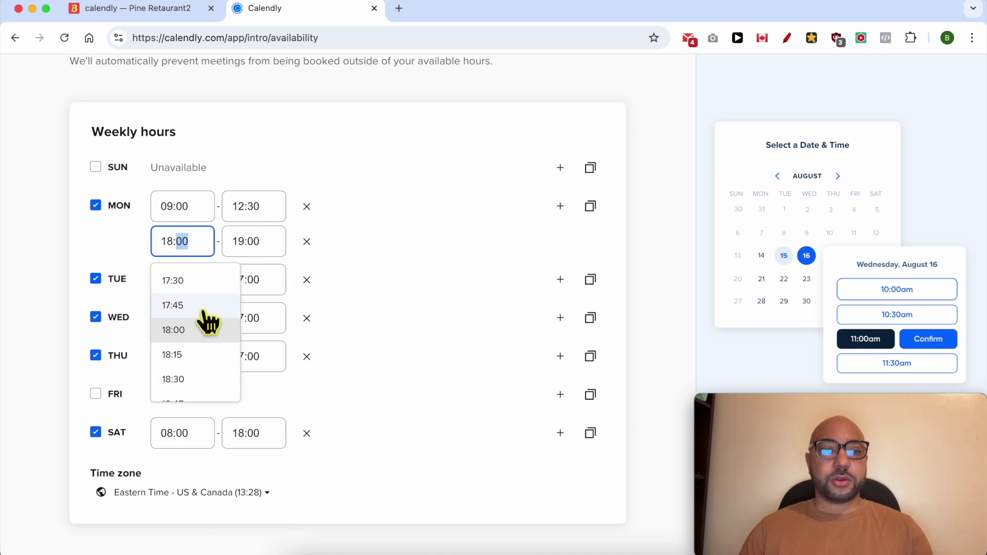
pyautogui.scroll(5, 207, 323)
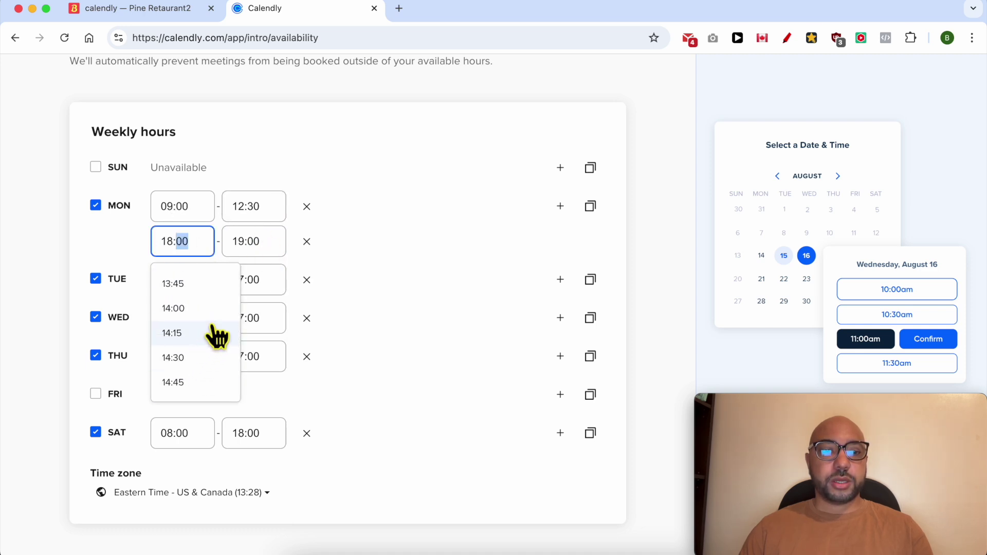
pyautogui.click(203, 309)
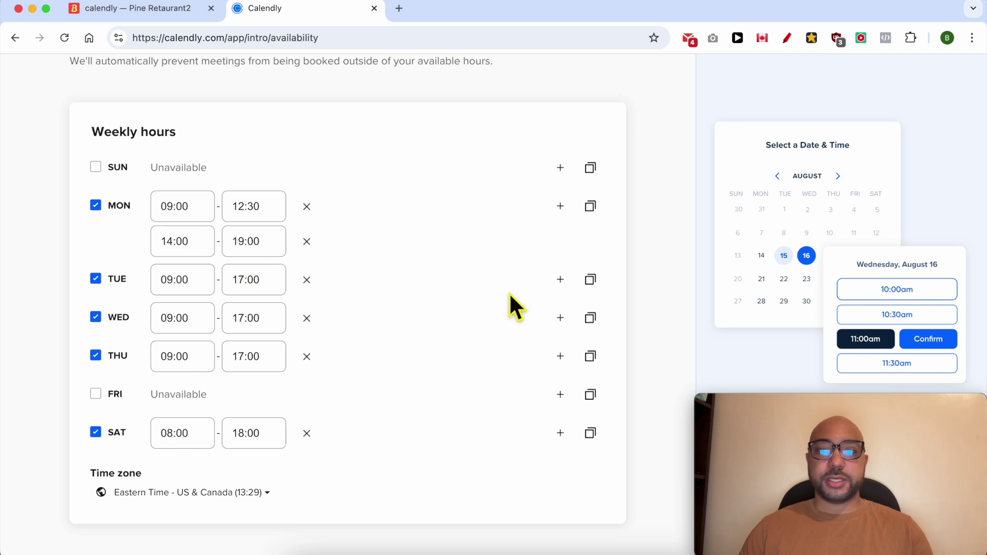
# Leave the time zone unchanged and advance to the meeting-location step
pyautogui.scroll(-1, 489, 339)
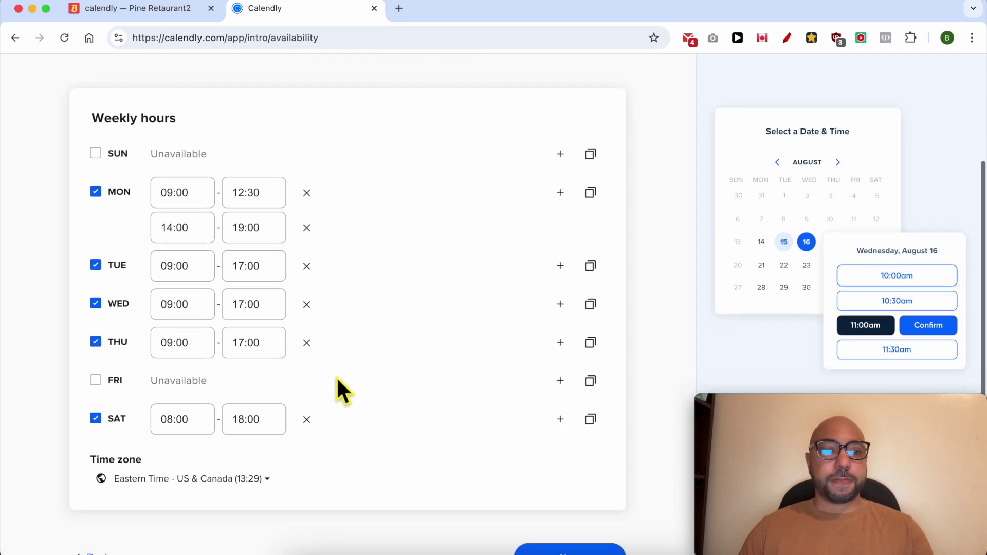
pyautogui.scroll(-2, 338, 375)
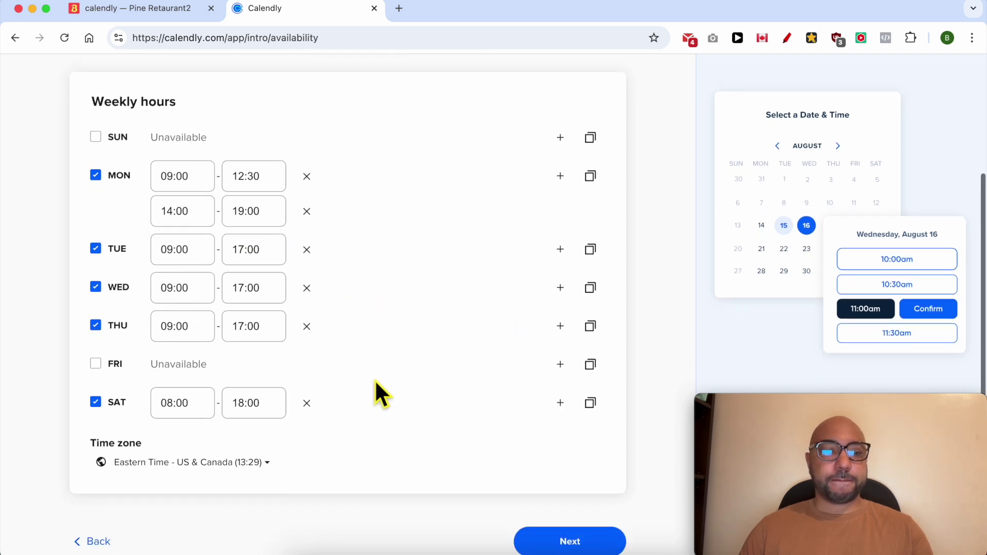
pyautogui.click(192, 459)
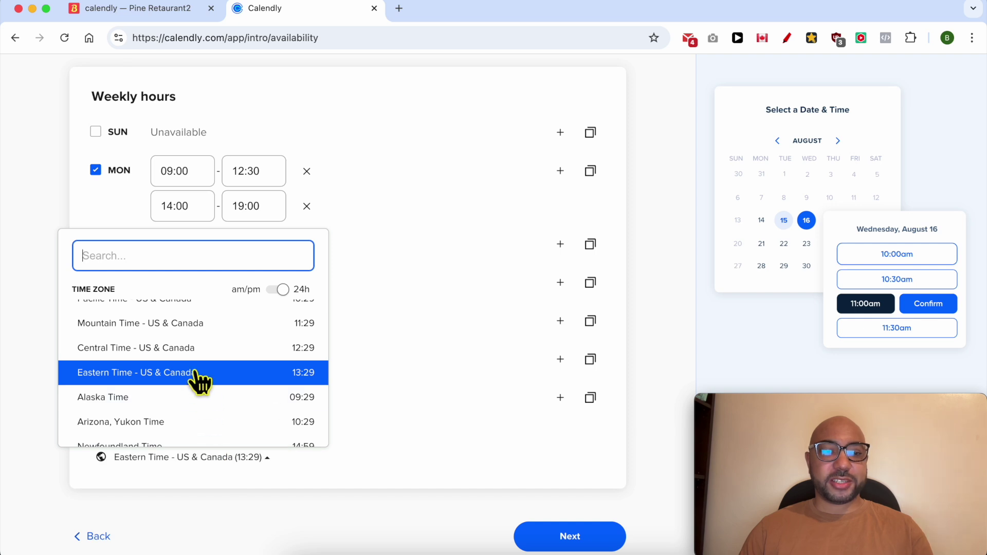
pyautogui.click(357, 411)
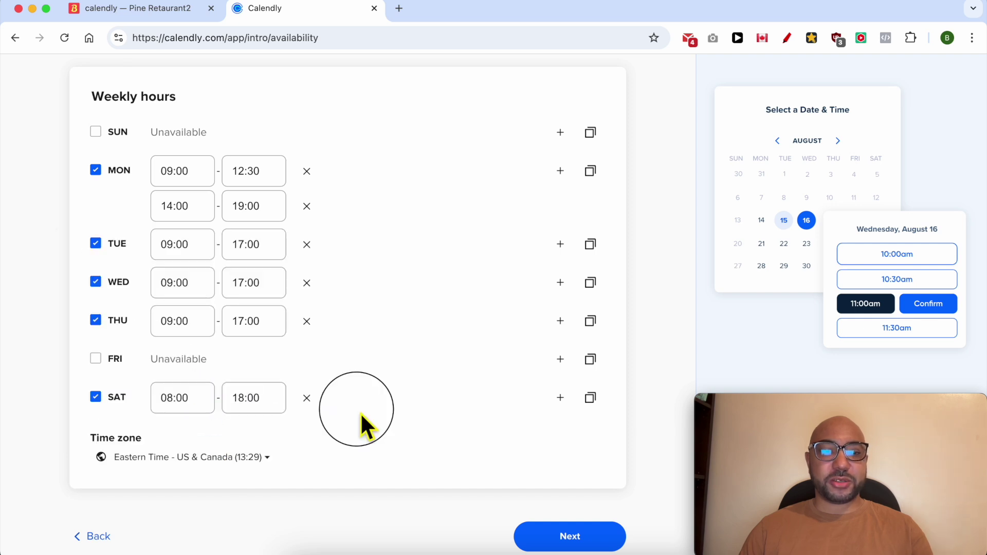
pyautogui.click(591, 545)
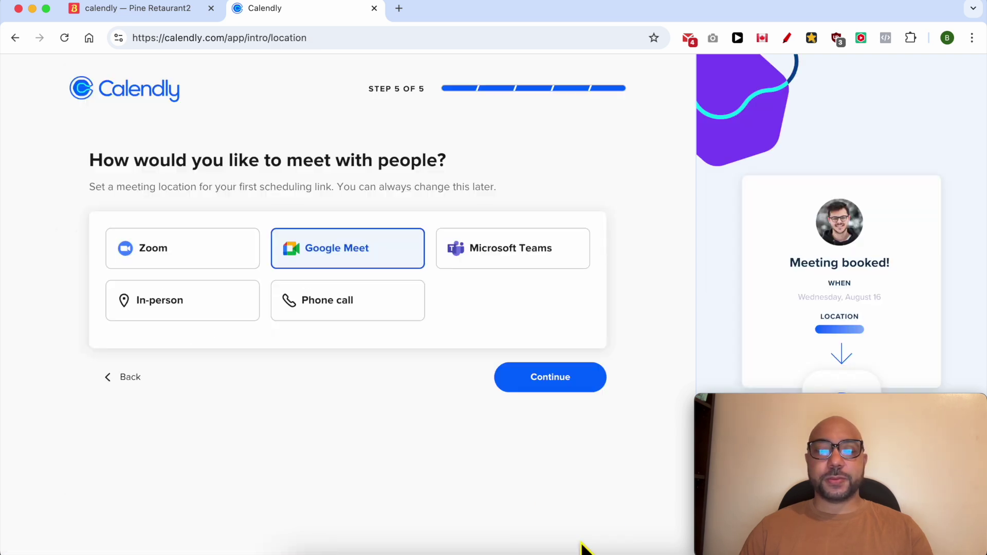
pyautogui.click(113, 379)
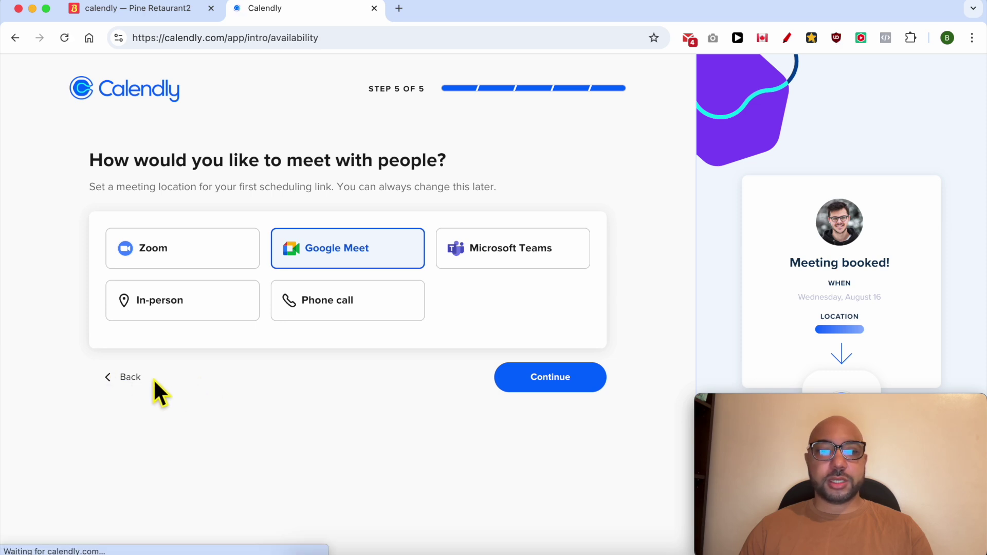
pyautogui.click(128, 378)
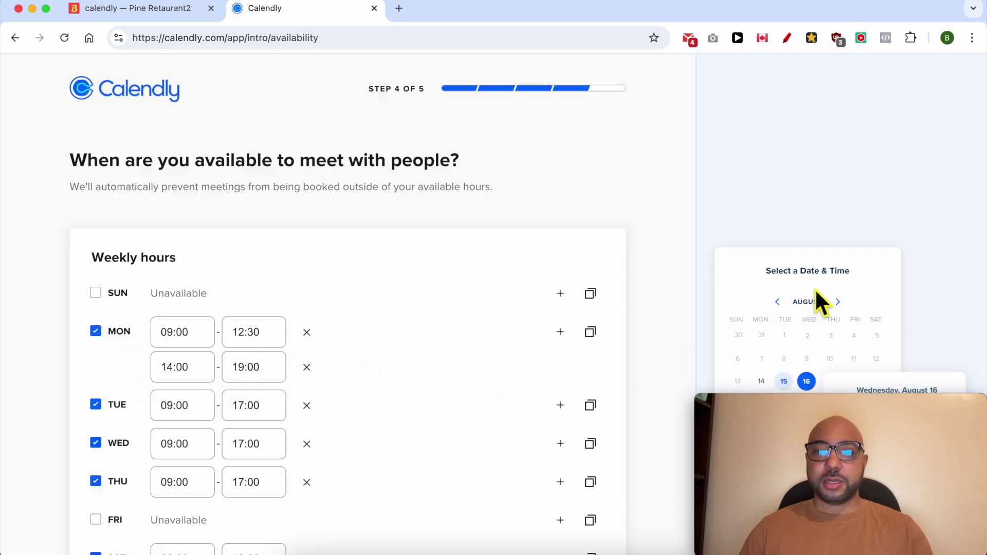
pyautogui.scroll(-3, 842, 300)
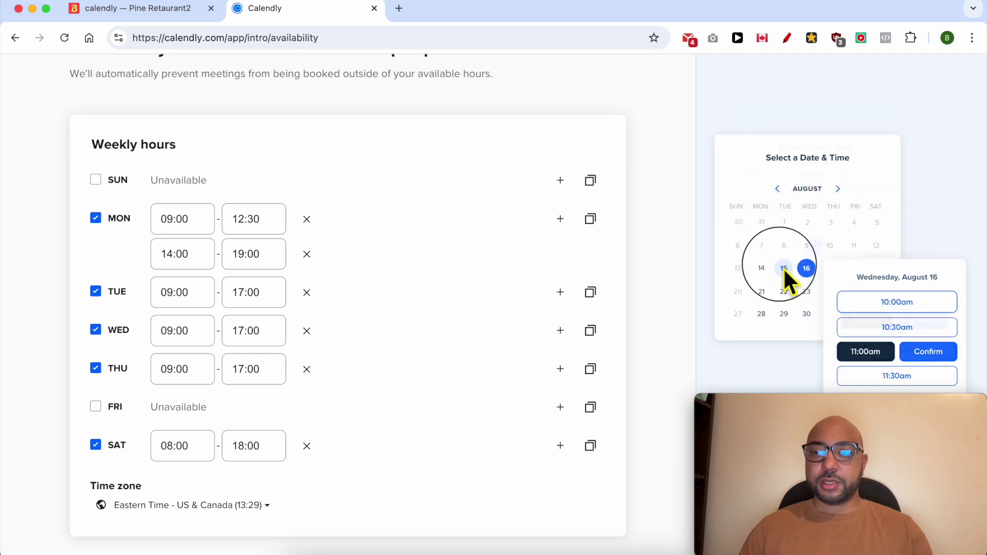
pyautogui.scroll(-1, 514, 422)
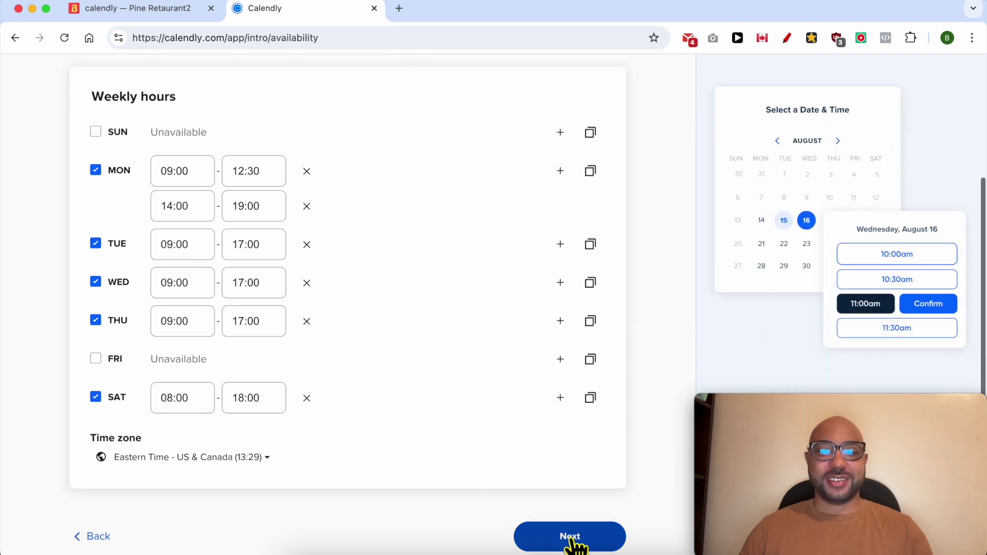
pyautogui.click(571, 539)
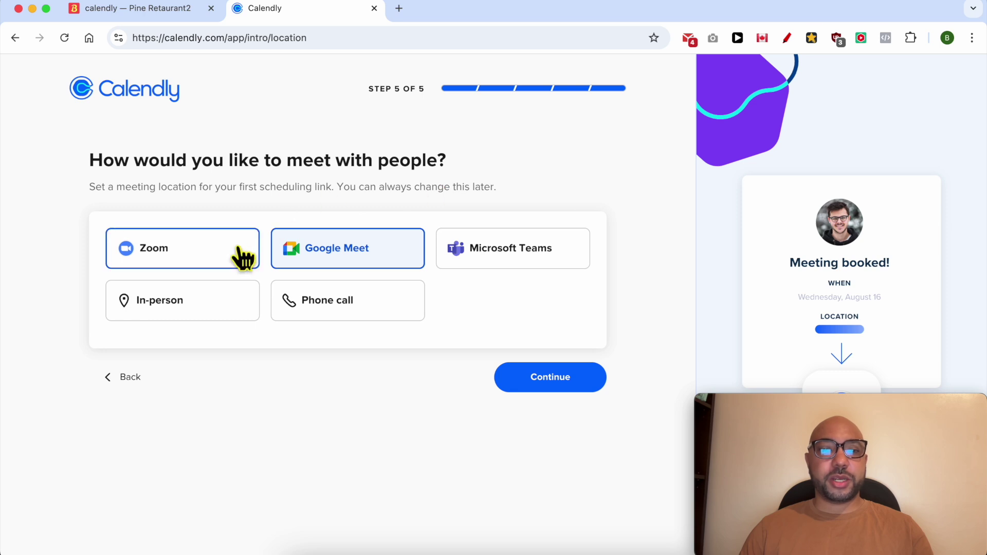
# Set the meeting location to In-person at 'My office' and finish onboarding
pyautogui.click(189, 308)
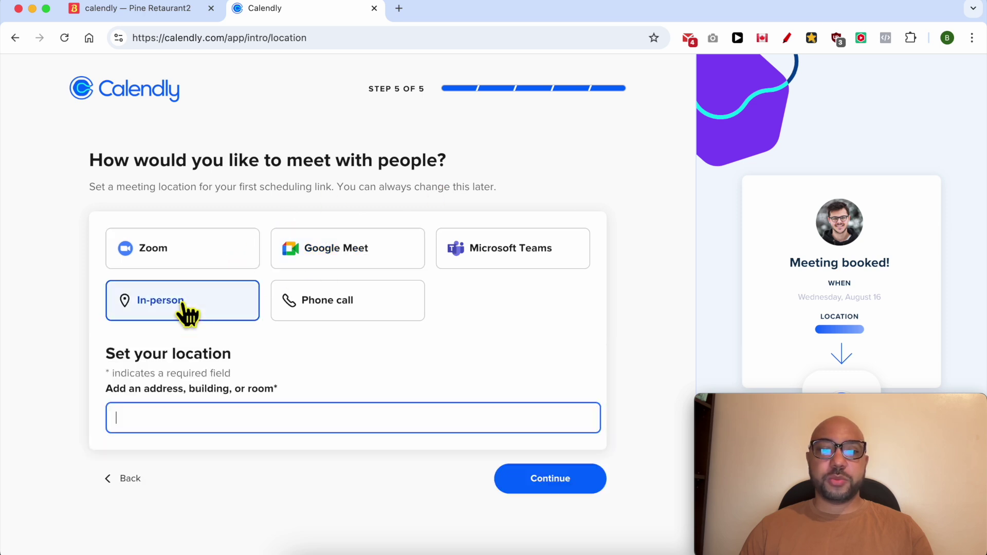
pyautogui.click(384, 259)
pyautogui.click(184, 313)
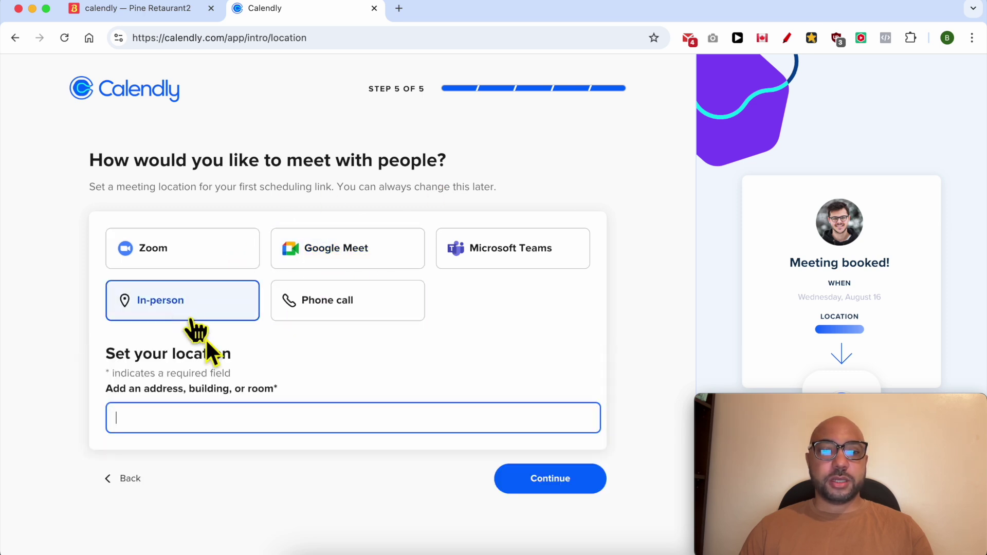
pyautogui.click(221, 431)
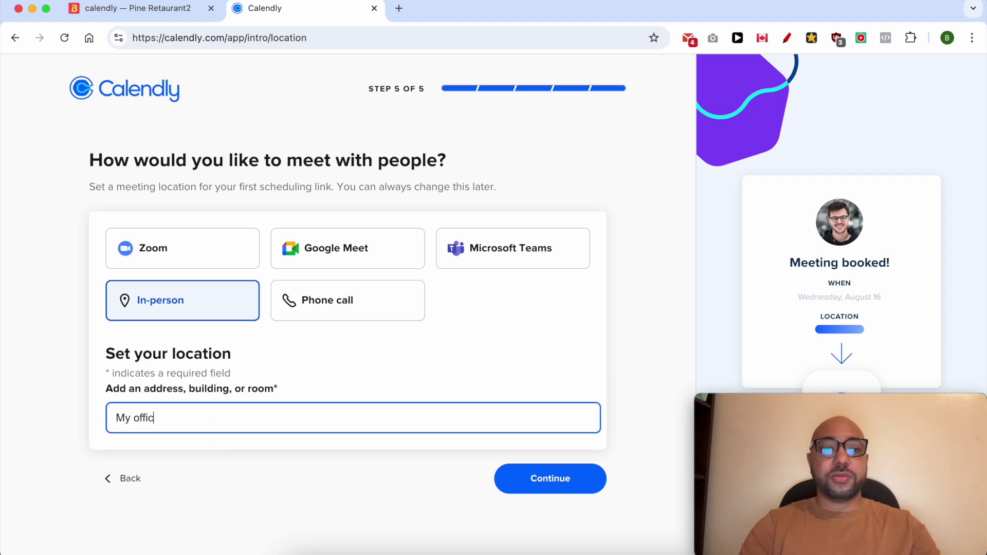
pyautogui.write('My office')
pyautogui.click(549, 486)
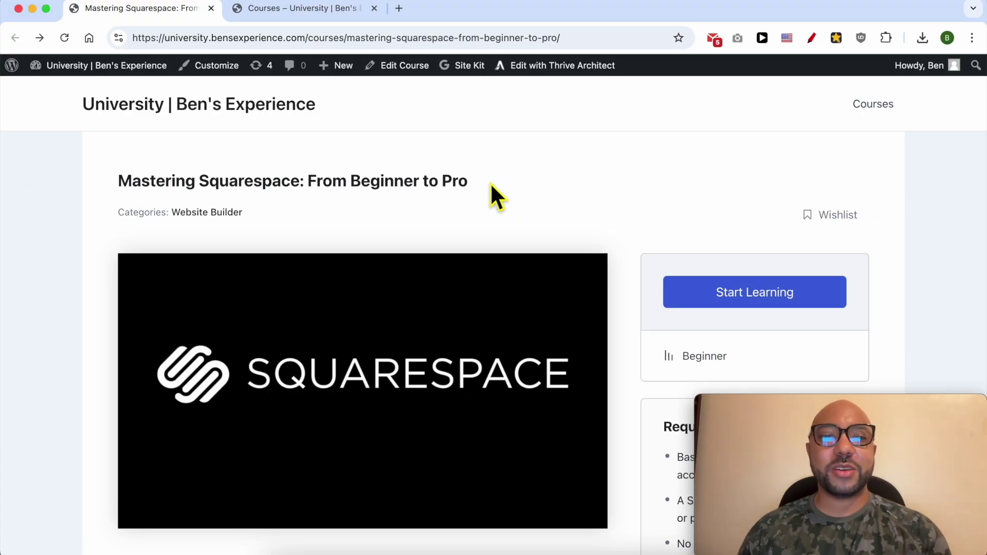
# Look over the Squarespace course page, highlighting its title heading
pyautogui.click(359, 105)
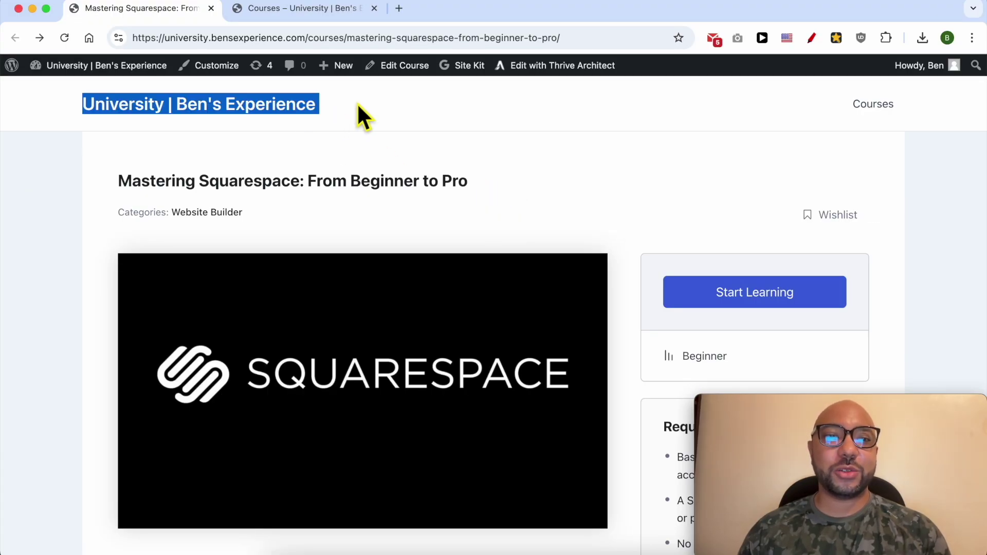
pyautogui.click(506, 181)
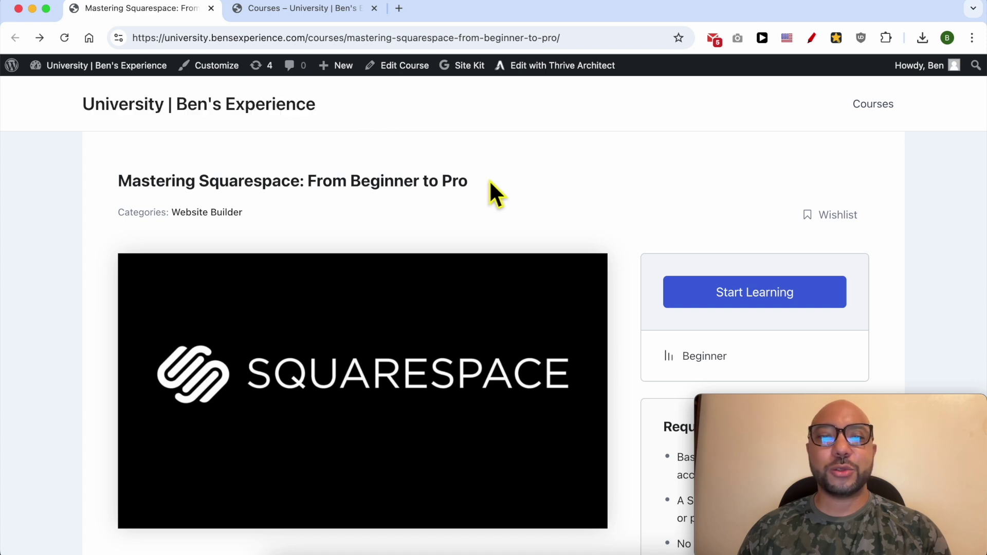
pyautogui.tripleClick(489, 183)
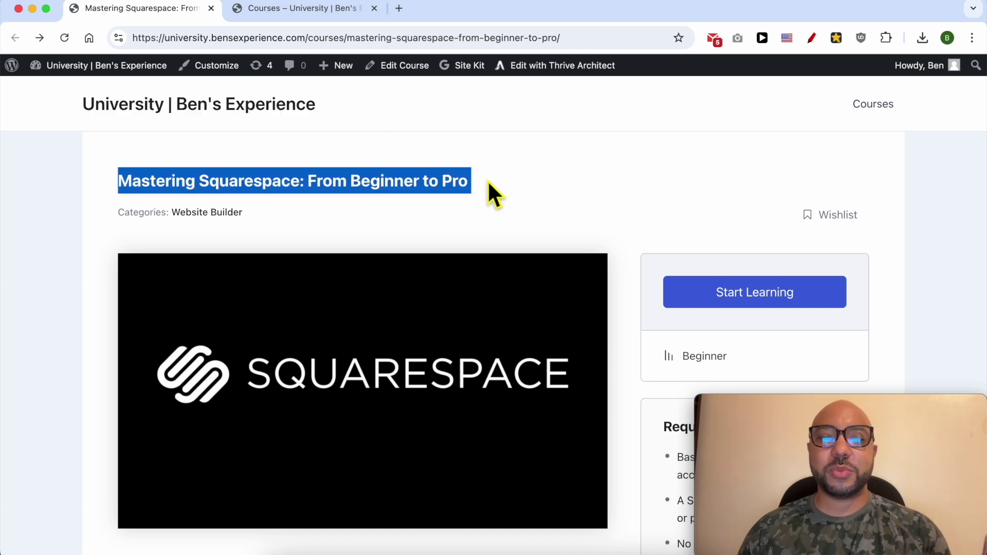
pyautogui.click(490, 185)
pyautogui.scroll(-5, 570, 200)
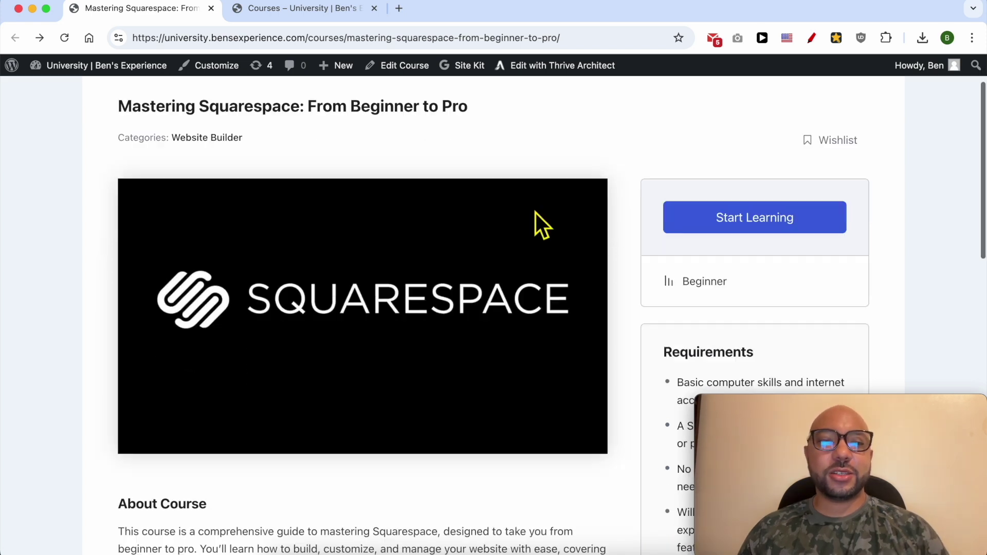
pyautogui.scroll(-7, 419, 333)
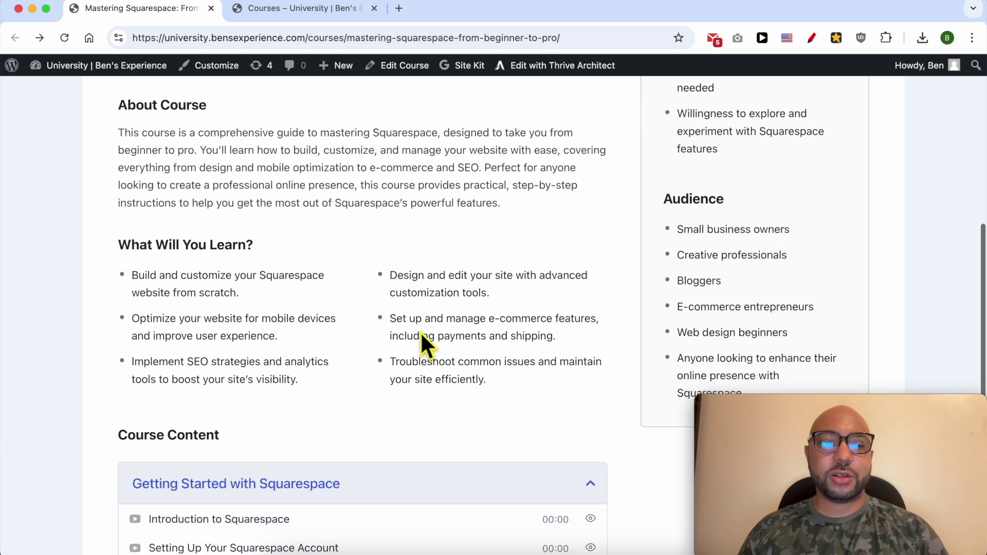
pyautogui.scroll(-3, 317, 396)
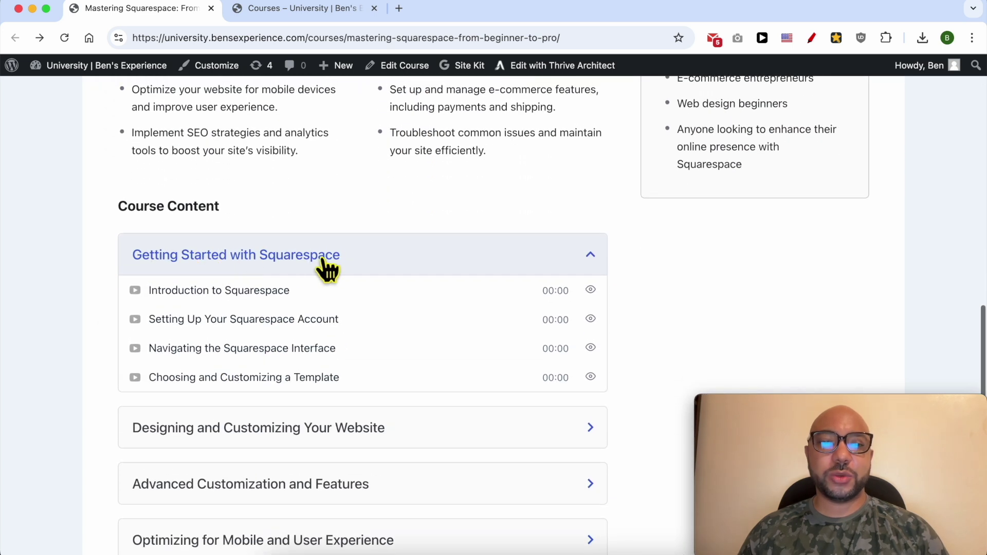
pyautogui.scroll(-4, 326, 267)
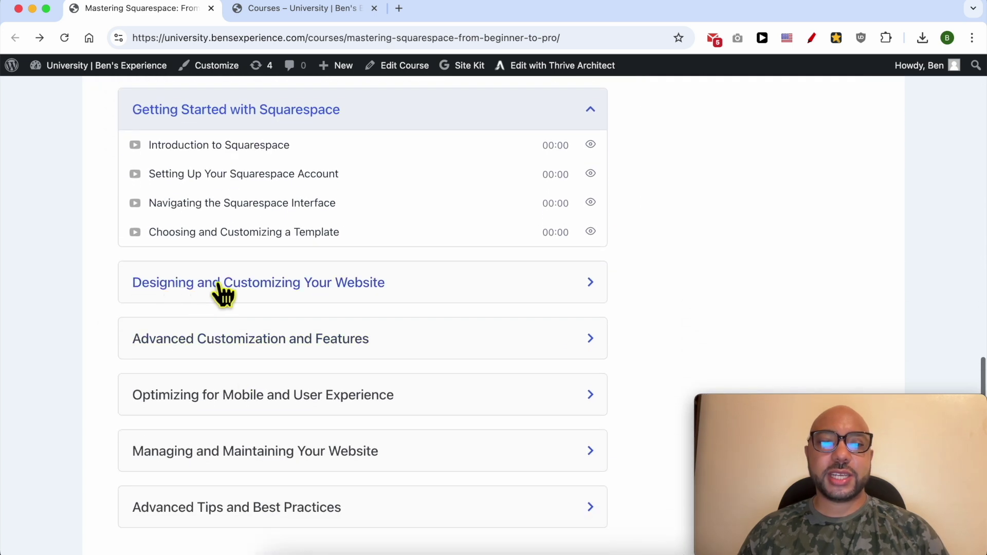
# Expand the lesson sections from Designing and Customizing through Advanced Tips and Best Practices
pyautogui.click(358, 294)
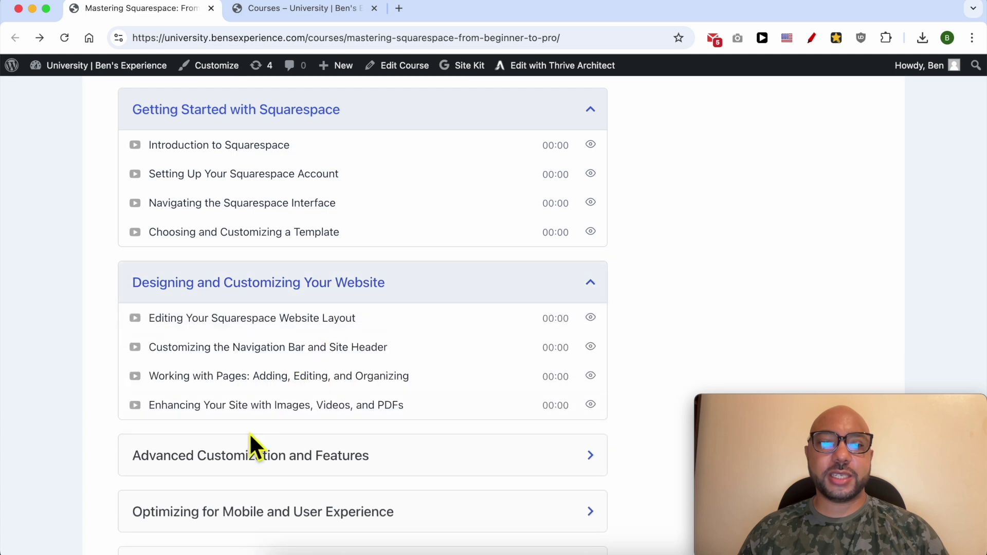
pyautogui.click(253, 450)
pyautogui.scroll(-4, 282, 393)
pyautogui.scroll(-3, 280, 288)
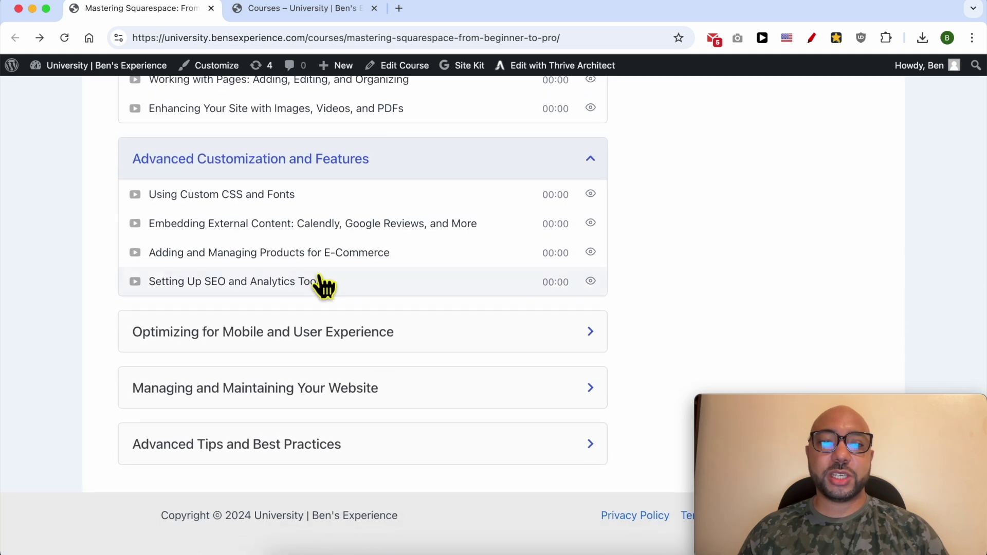
pyautogui.click(195, 333)
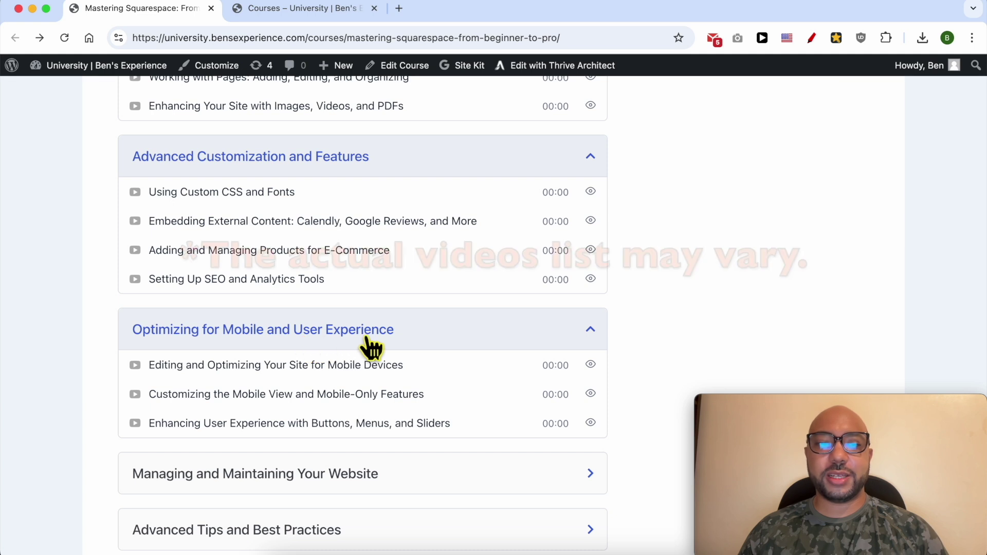
pyautogui.scroll(-2, 370, 348)
pyautogui.click(221, 391)
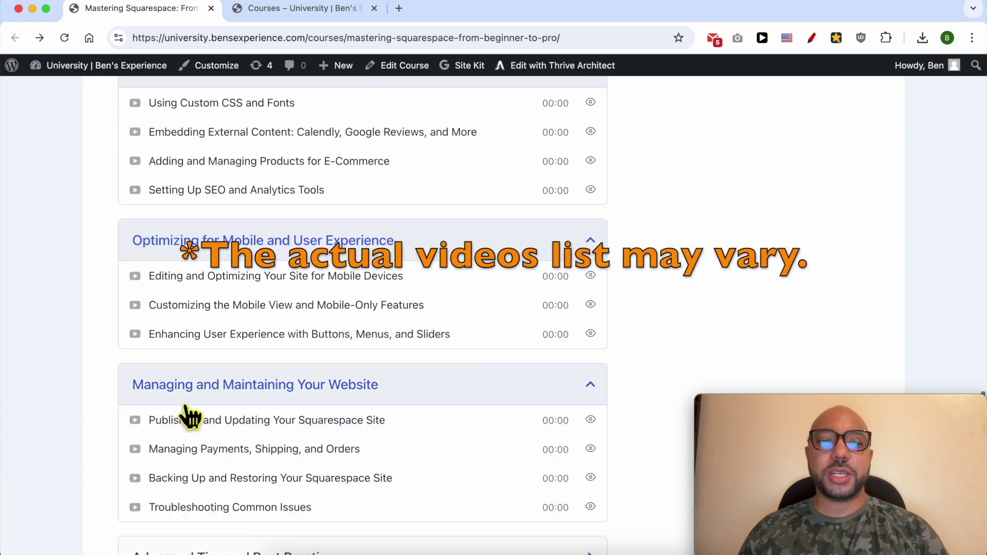
pyautogui.scroll(-3, 190, 415)
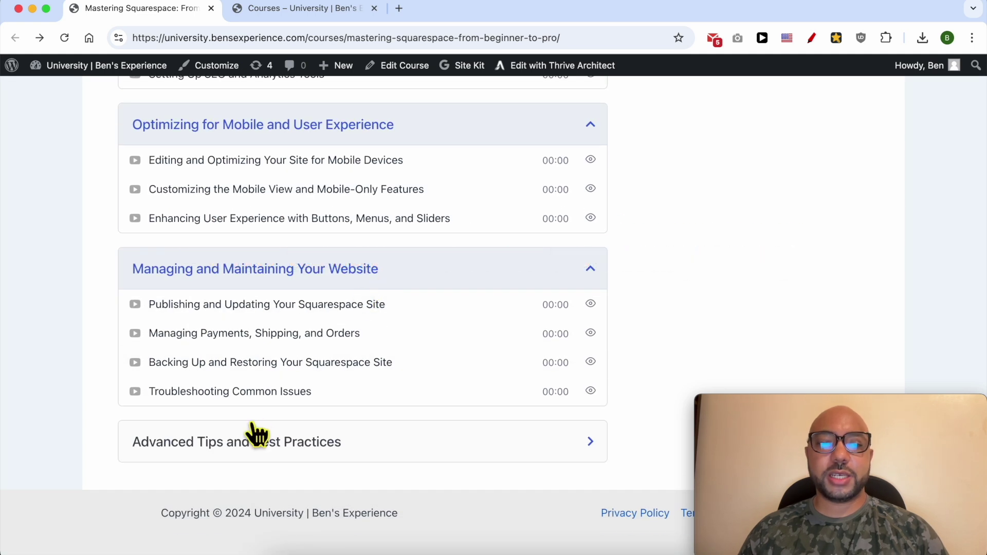
pyautogui.click(231, 443)
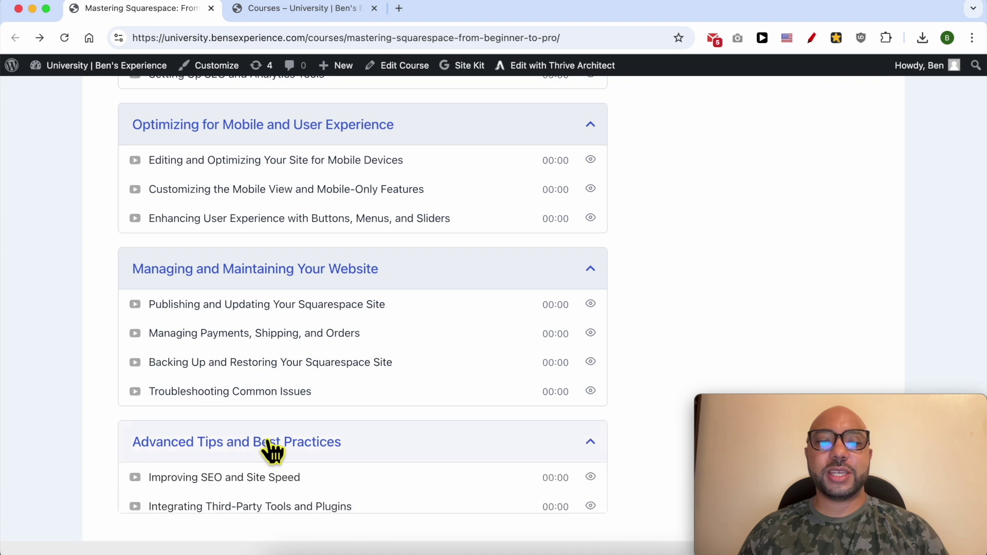
pyautogui.scroll(-3, 265, 338)
pyautogui.scroll(20, 273, 310)
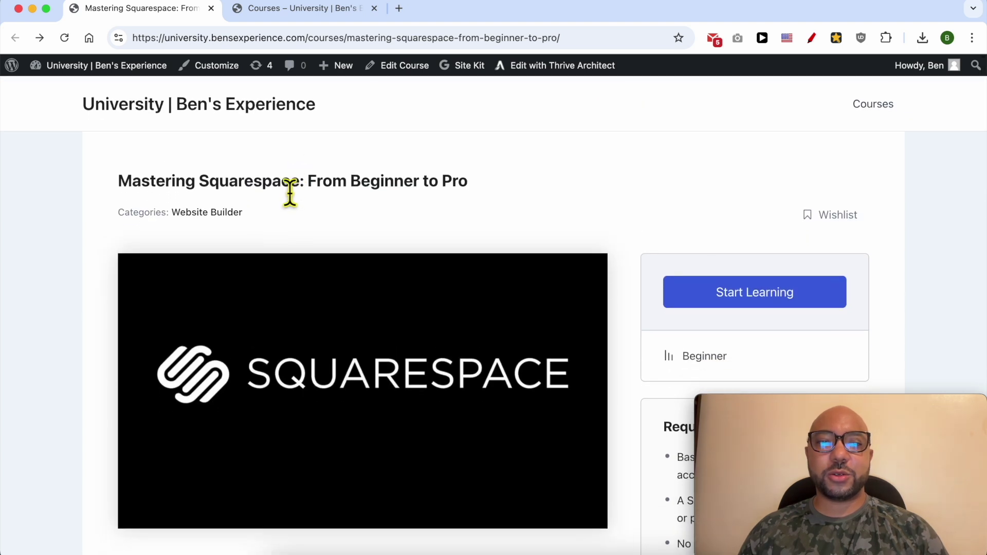
# Switch to the course catalogue, scroll through it, and highlight the site URL
pyautogui.click(295, 9)
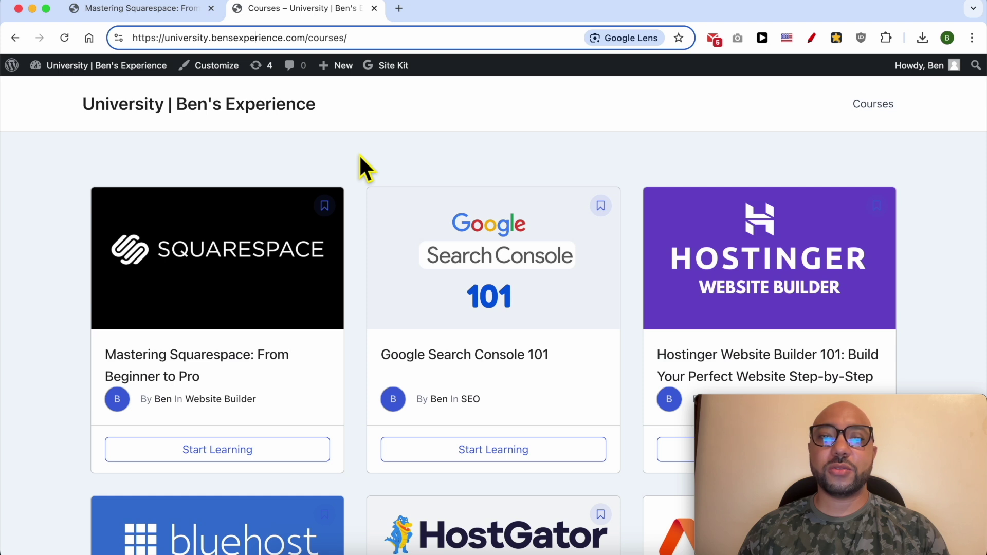
pyautogui.scroll(-3, 358, 153)
pyautogui.scroll(-8, 360, 157)
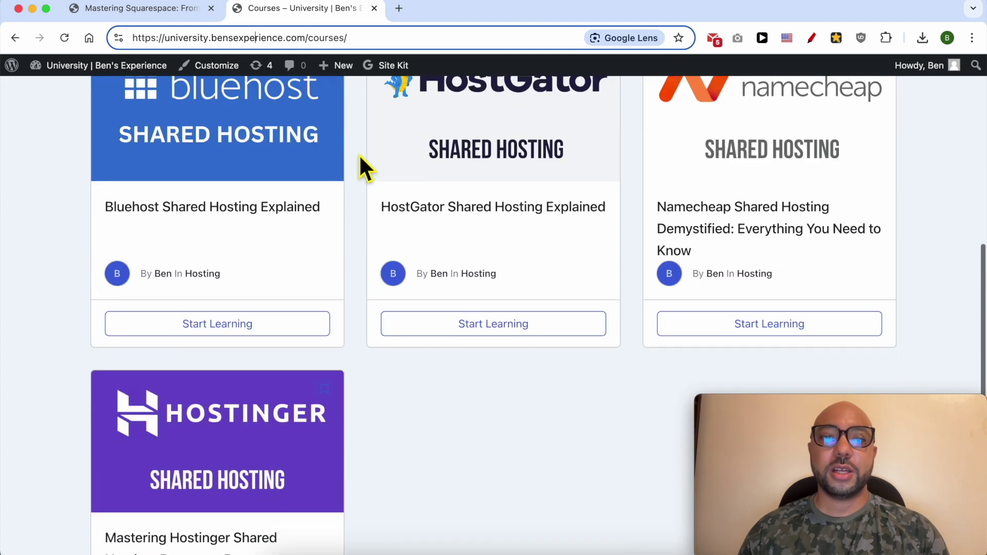
pyautogui.scroll(-5, 360, 157)
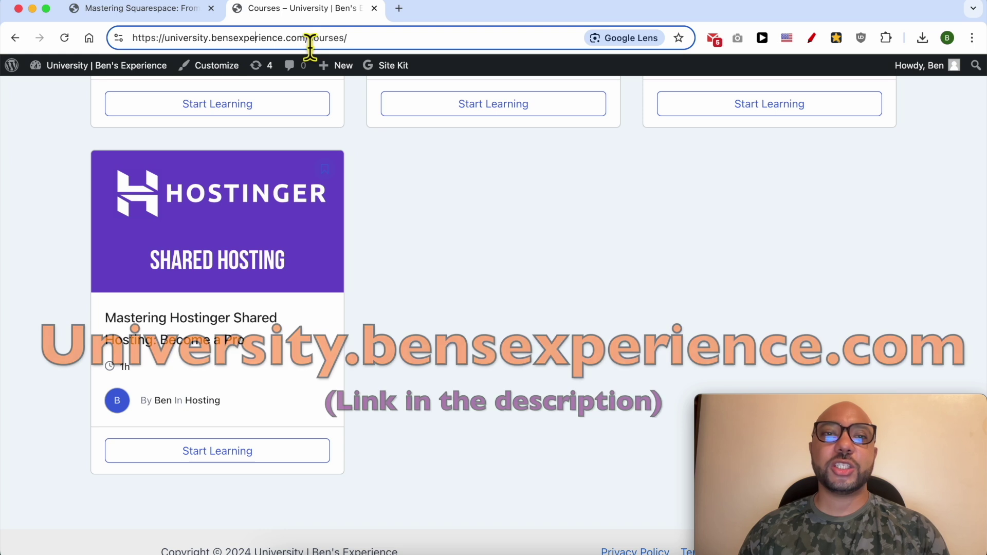
pyautogui.moveTo(308, 38); pyautogui.dragTo(118, 42)
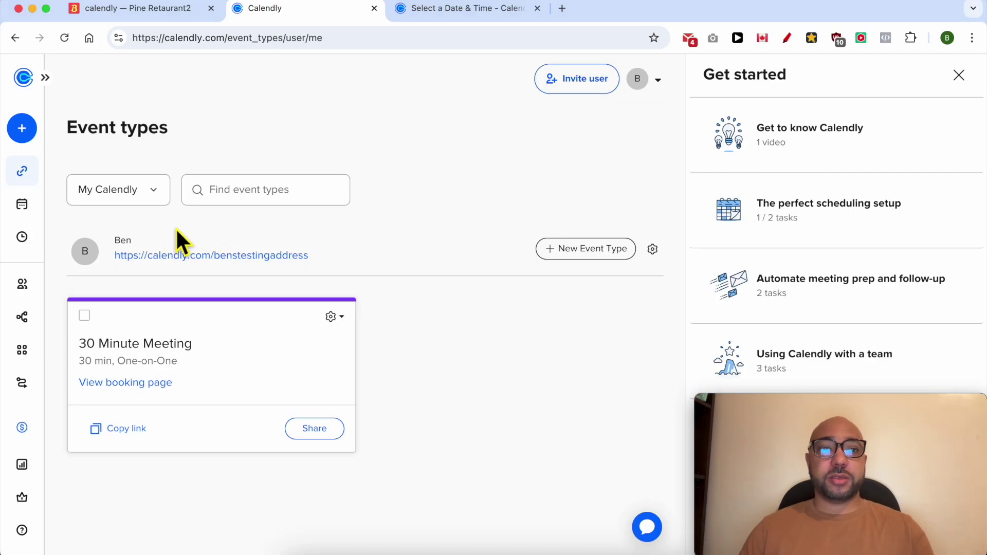
# Open the 30 Minute Meeting event and view its live booking page
pyautogui.click(206, 343)
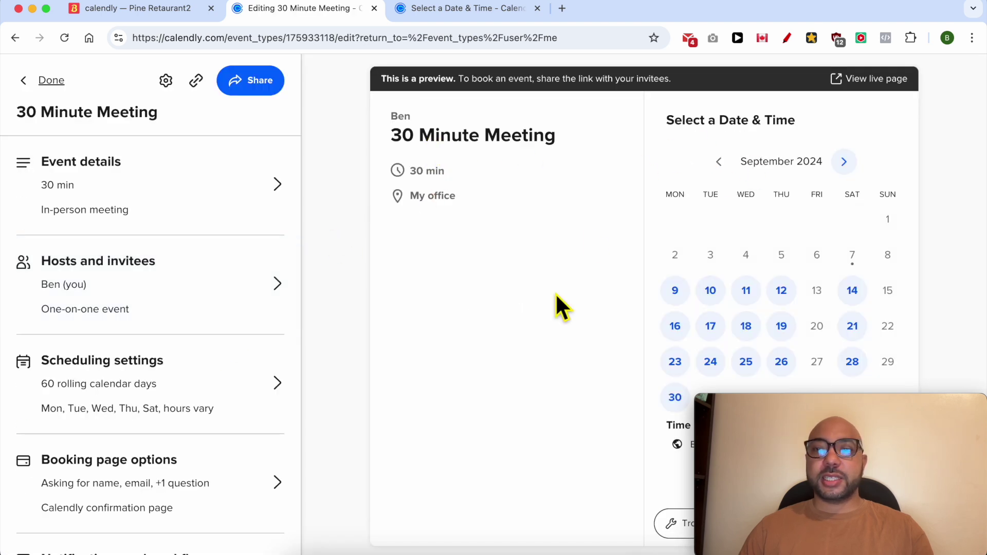
pyautogui.click(885, 80)
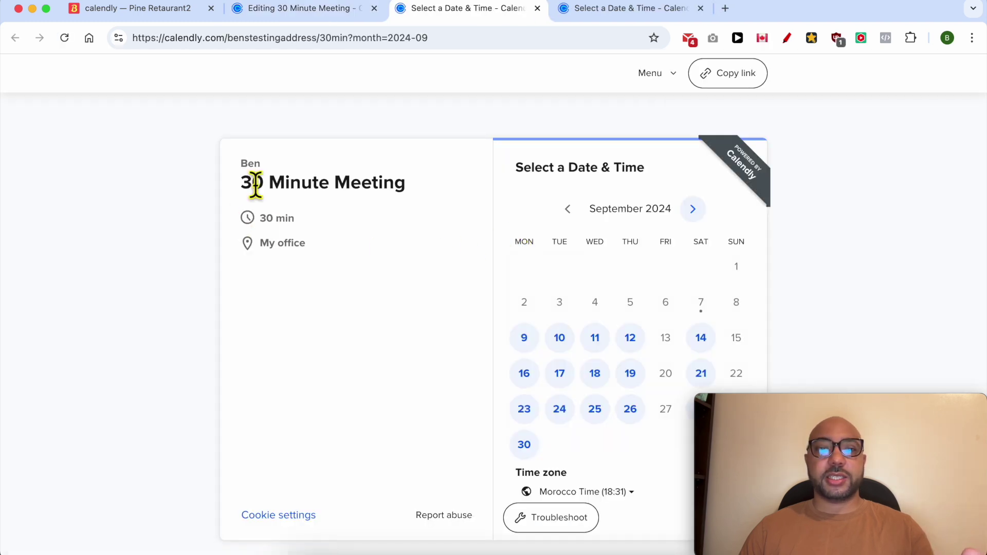
# Highlight the host, 30 Minute Meeting title, 30 min duration and My office location
pyautogui.doubleClick(256, 165)
pyautogui.tripleClick(287, 195)
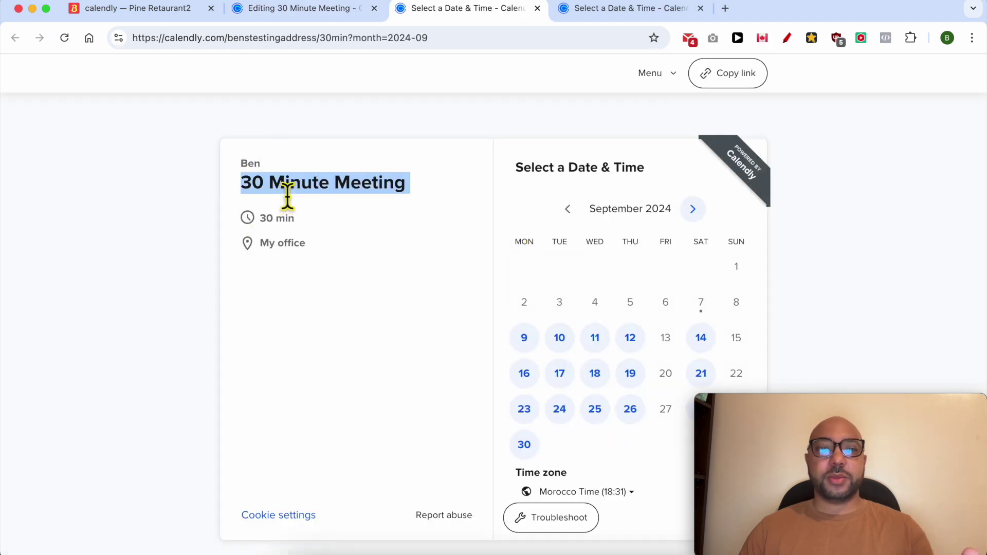
pyautogui.tripleClick(271, 221)
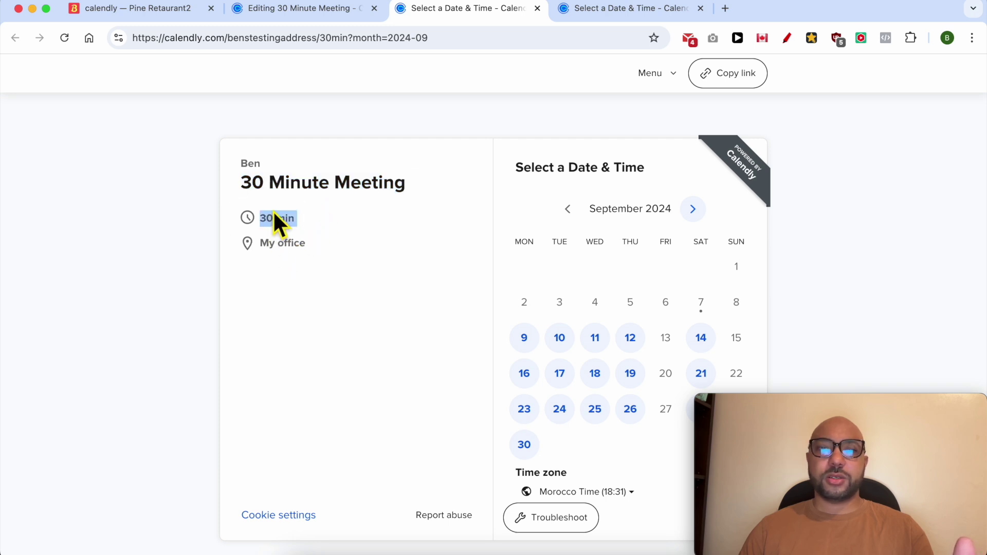
pyautogui.tripleClick(288, 251)
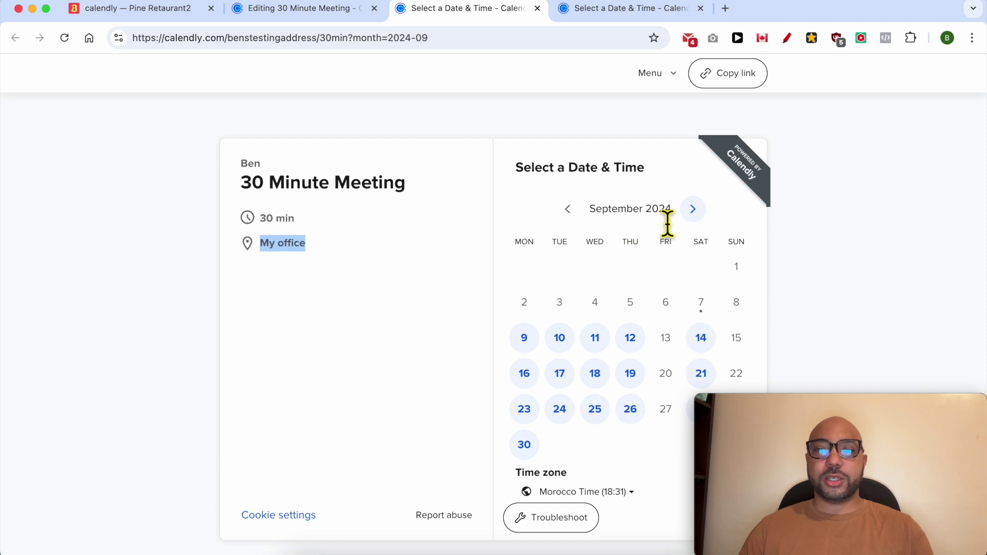
# Check October's dates, return to September, note the time zone, then go back to the editor
pyautogui.click(692, 208)
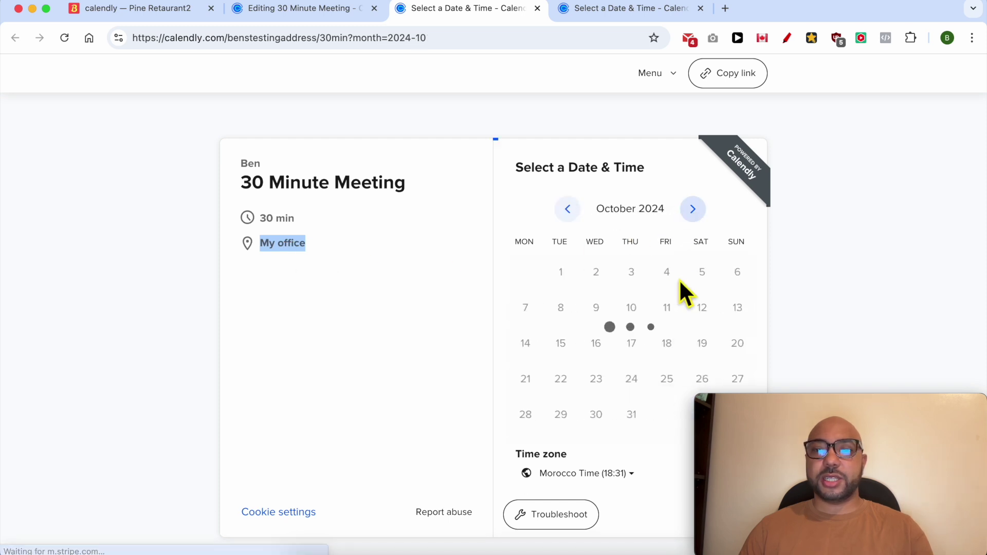
pyautogui.click(569, 209)
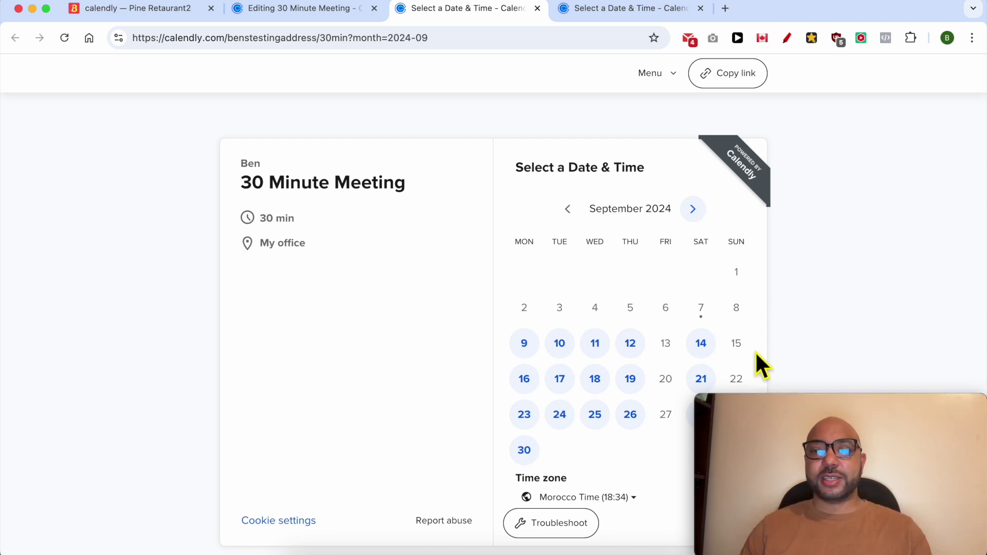
pyautogui.tripleClick(539, 488)
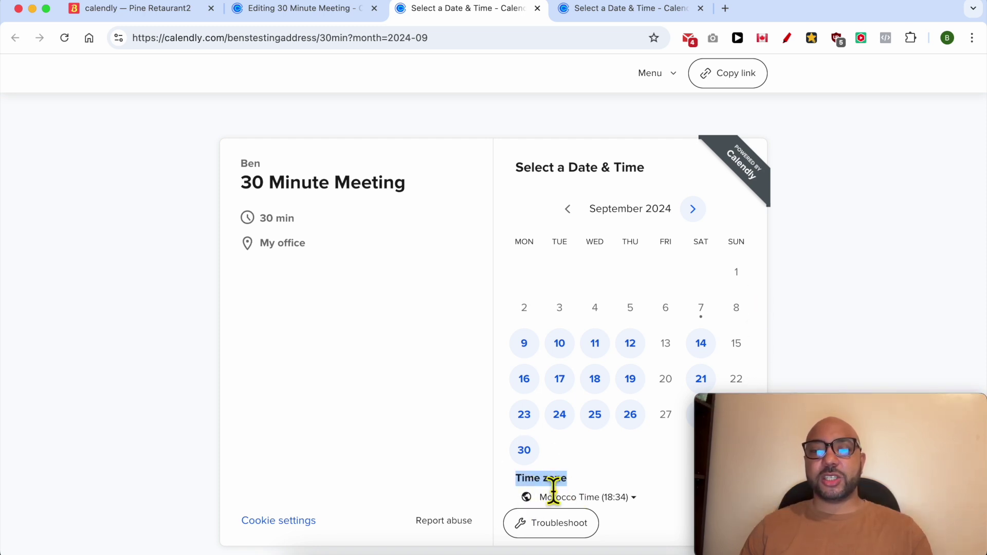
pyautogui.click(553, 488)
pyautogui.click(293, 13)
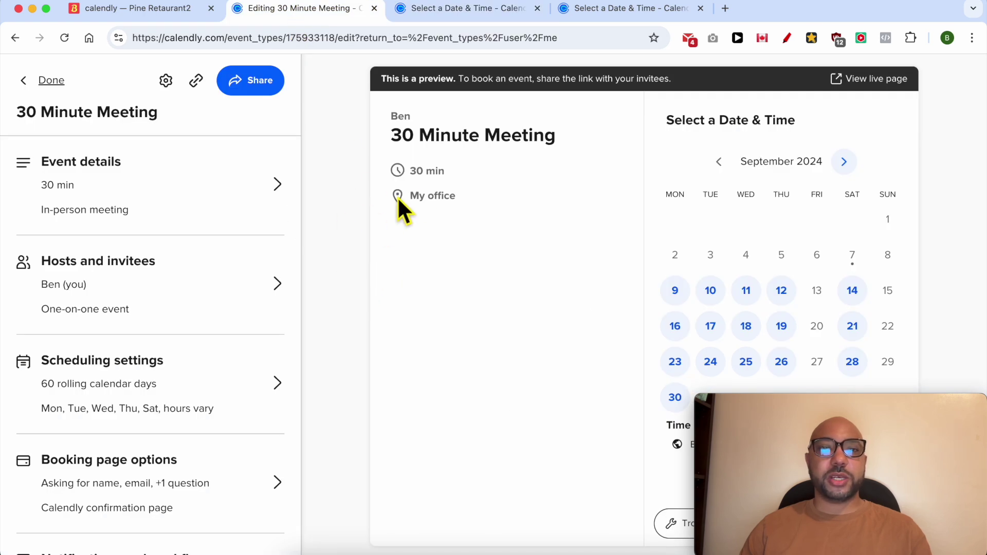
# Open the event's details and start the description with 'Add'
pyautogui.tripleClick(426, 153)
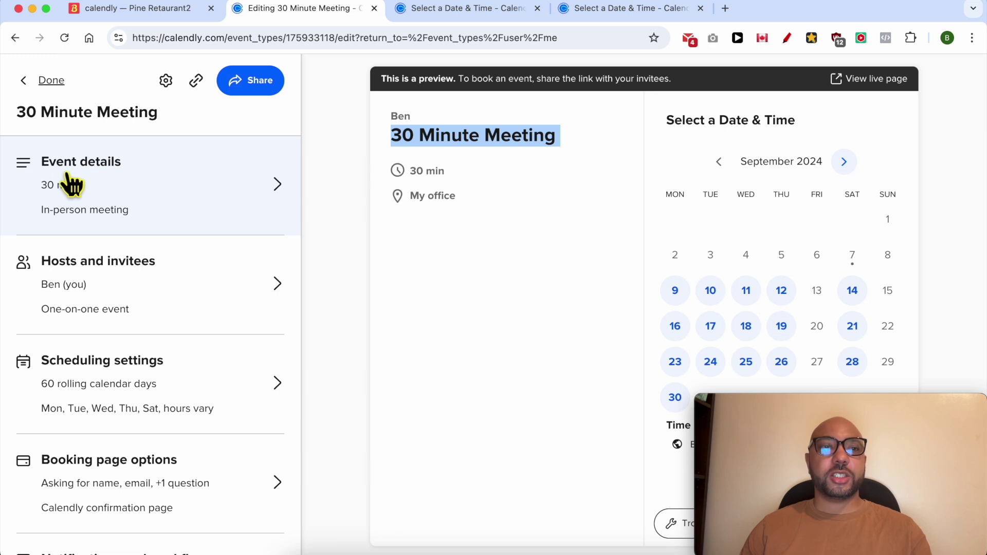
pyautogui.click(125, 182)
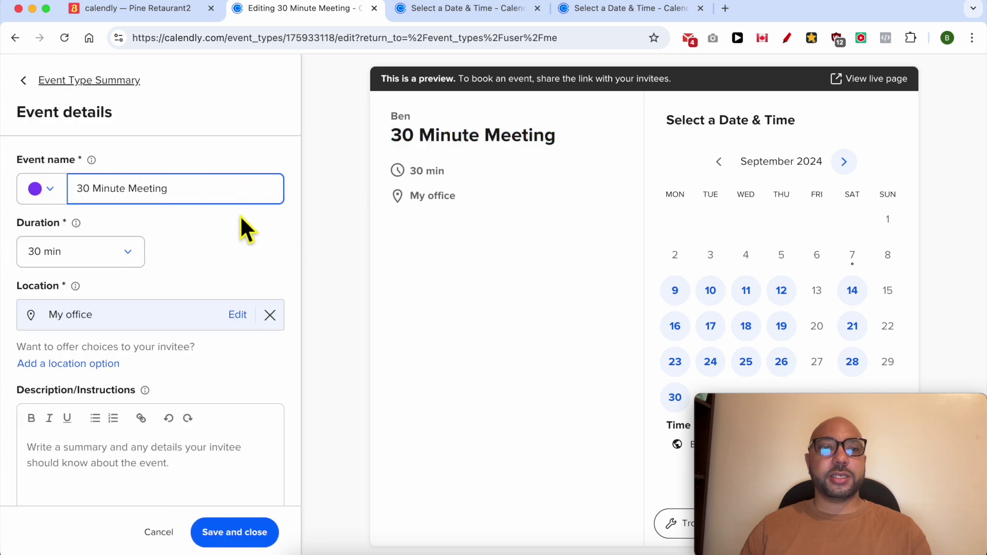
pyautogui.tripleClick(181, 198)
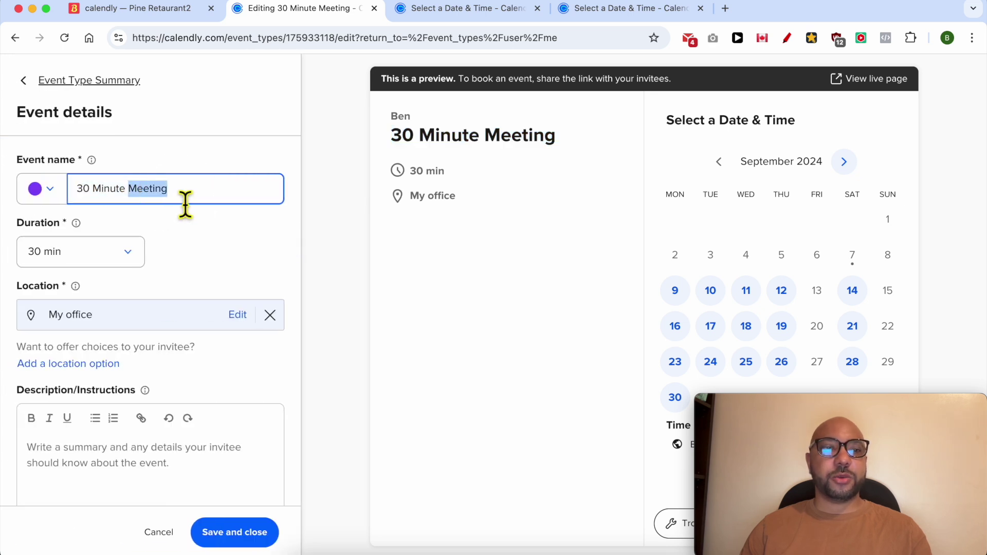
pyautogui.click(139, 260)
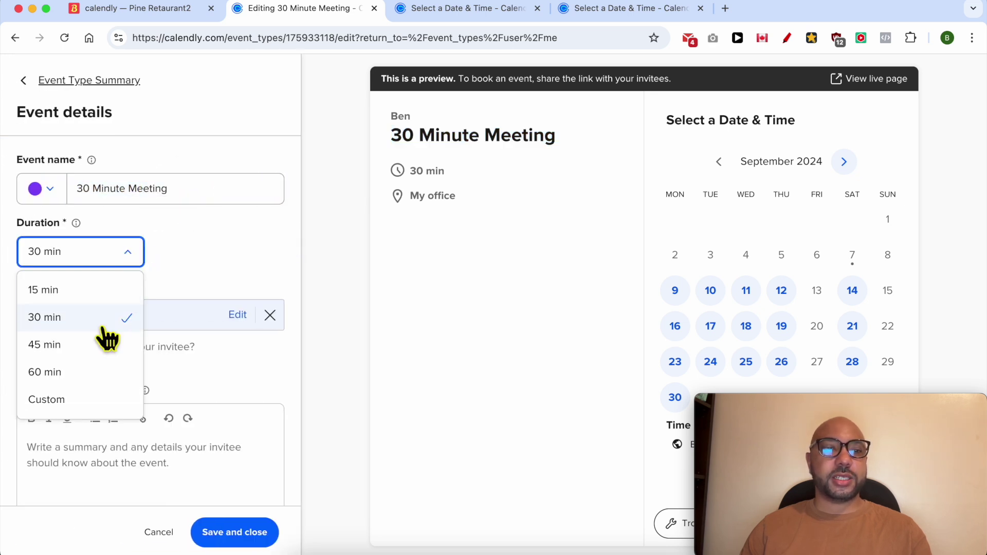
pyautogui.click(186, 260)
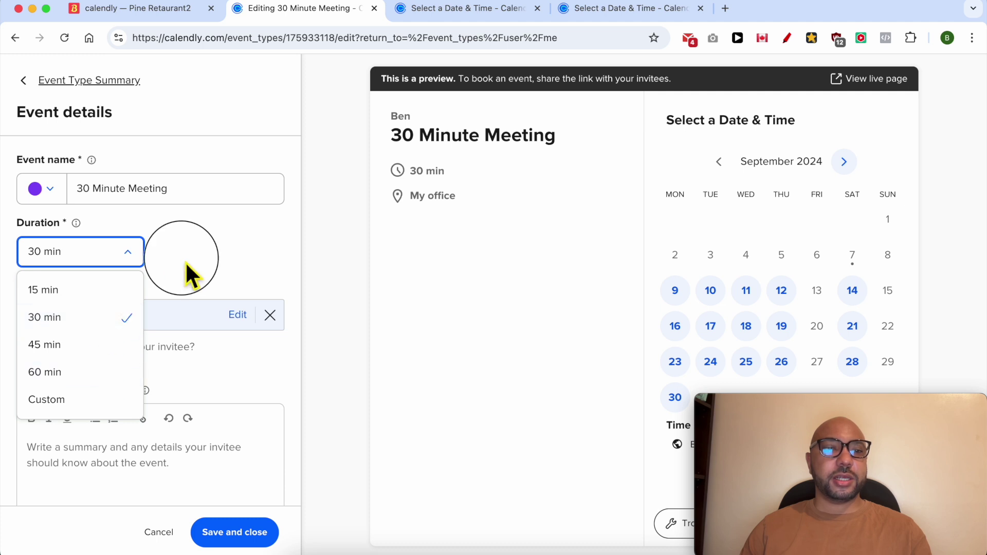
pyautogui.click(101, 262)
pyautogui.click(177, 246)
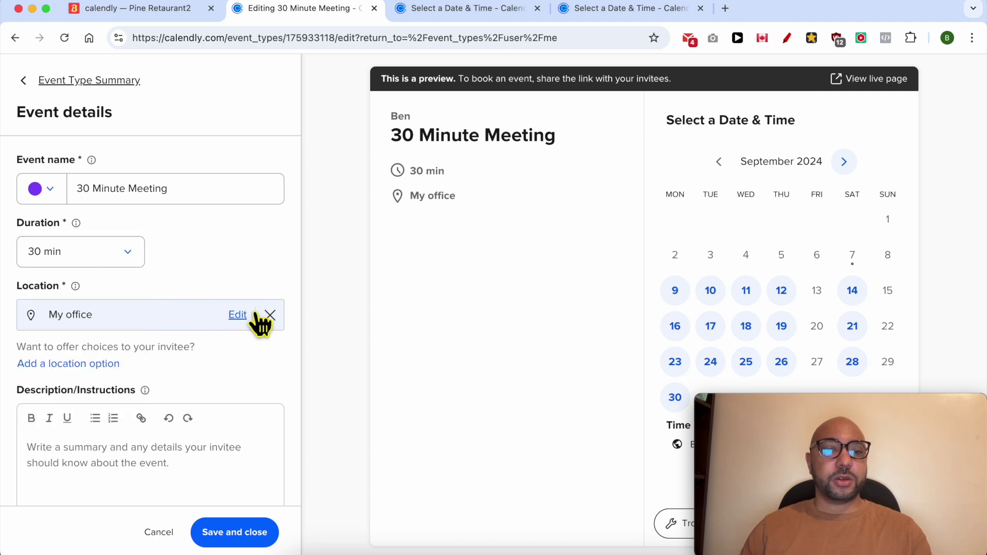
pyautogui.click(124, 480)
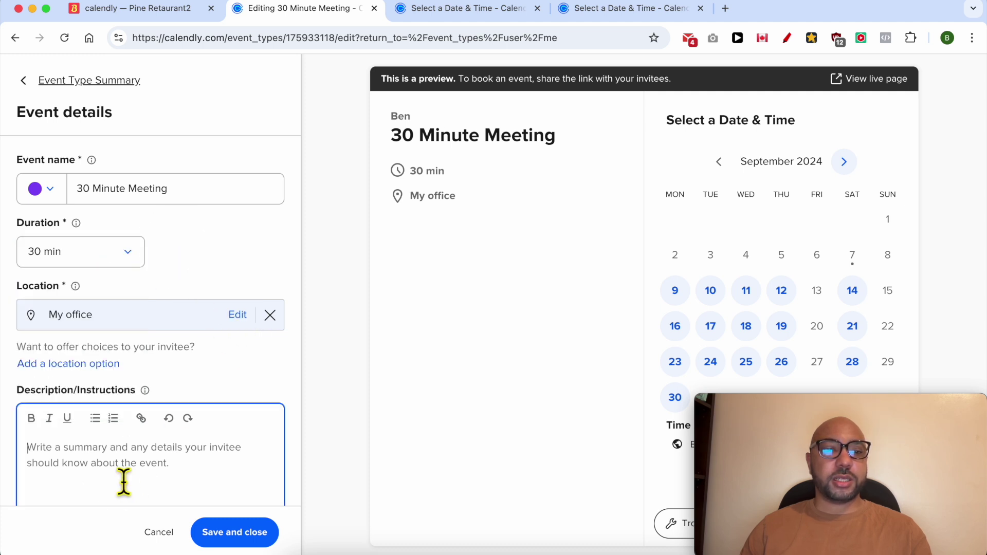
pyautogui.write('Add a description here')
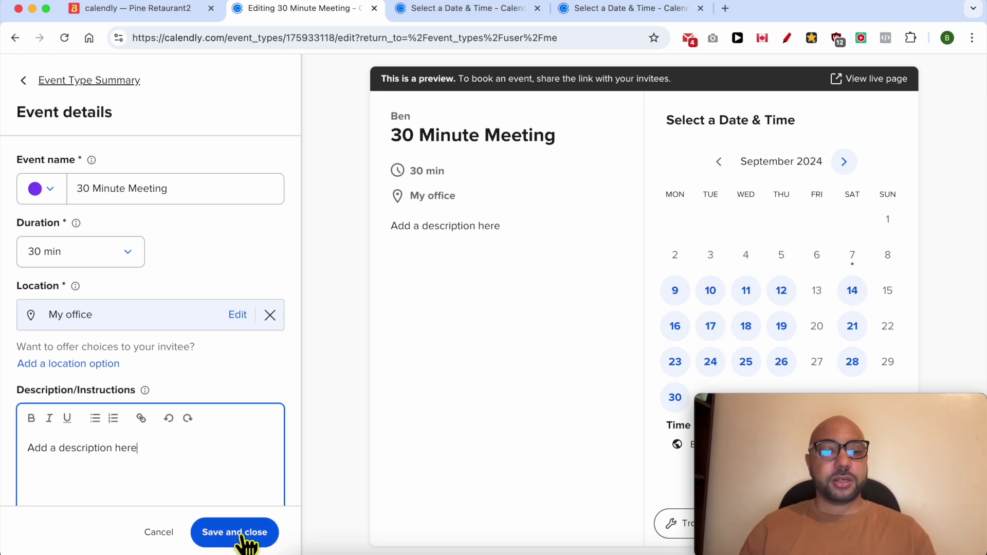
# Set the meeting duration to 60 min and save the event details
pyautogui.click(110, 253)
pyautogui.click(78, 376)
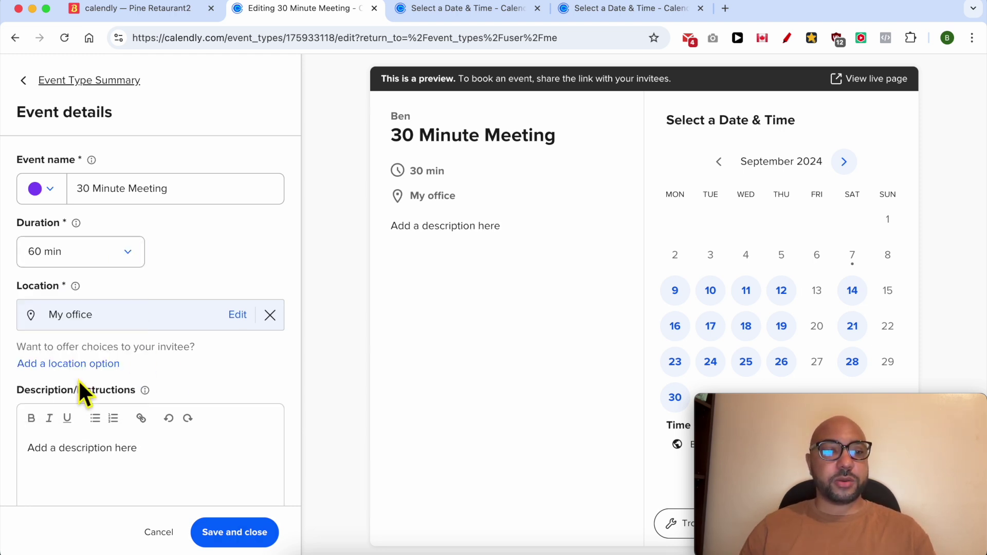
pyautogui.click(232, 537)
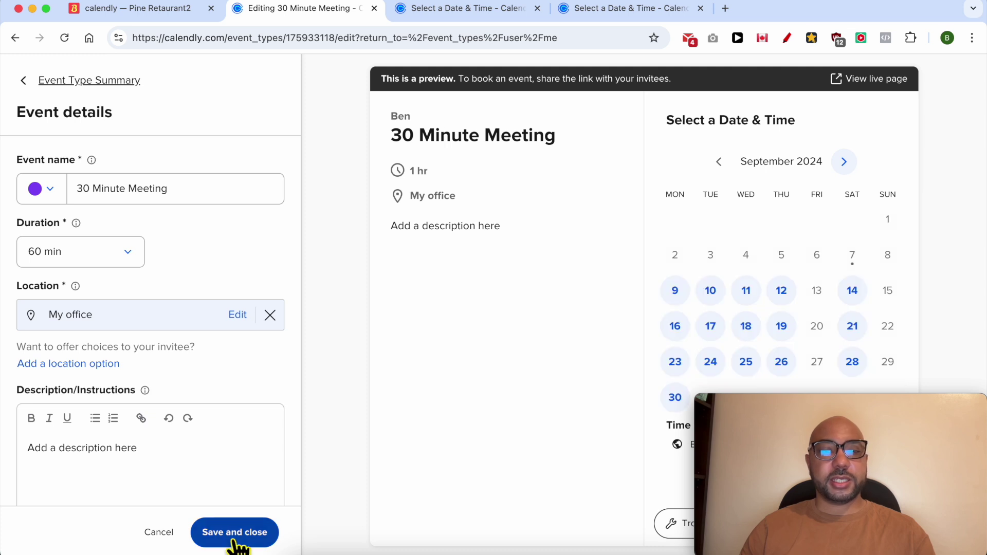
pyautogui.click(248, 533)
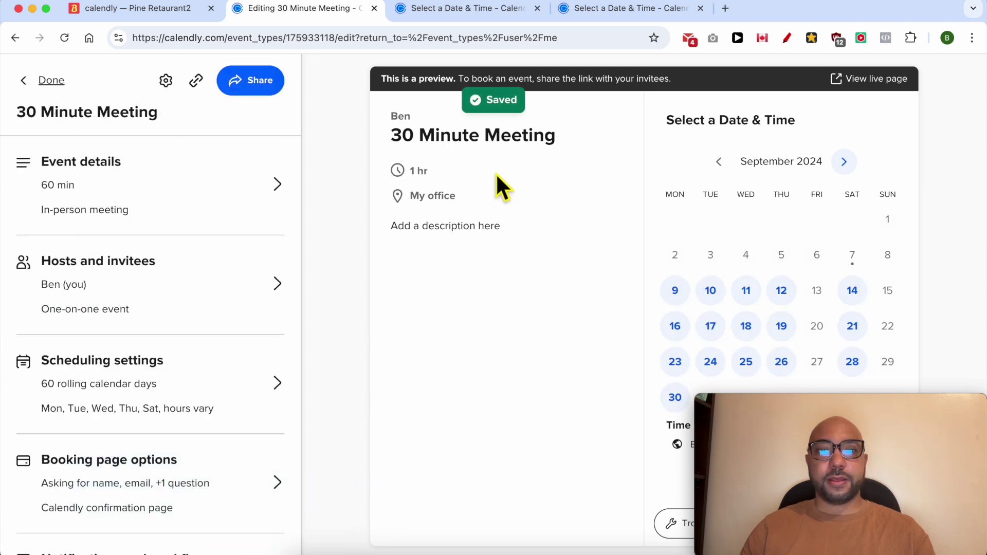
# Check the live booking page, which now shows the 1 hr duration
pyautogui.click(874, 80)
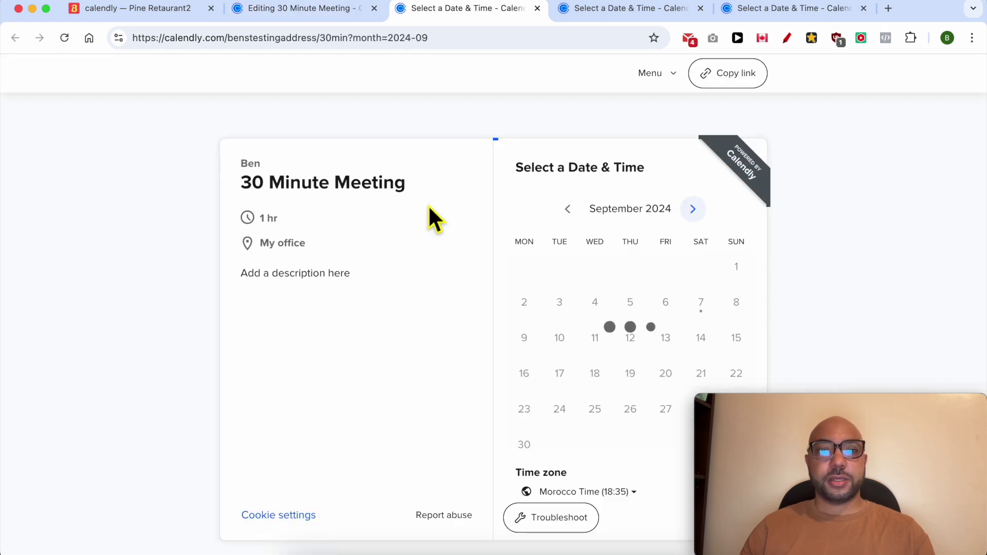
pyautogui.tripleClick(261, 220)
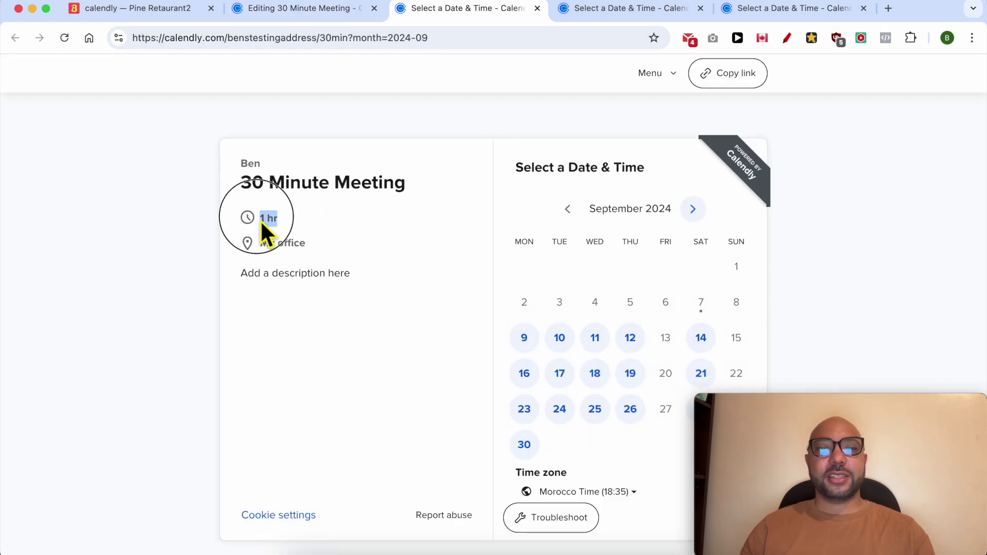
pyautogui.click(318, 198)
pyautogui.tripleClick(318, 197)
# Replace '30' in the event name with '1 hour' to make '1 hour Meeting', and save
pyautogui.click(320, 19)
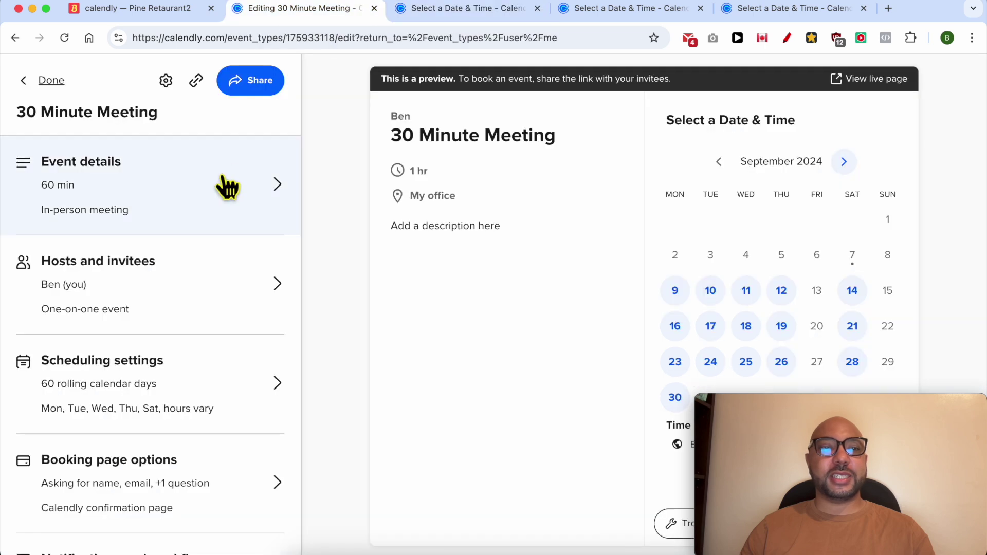
pyautogui.click(135, 178)
pyautogui.tripleClick(186, 199)
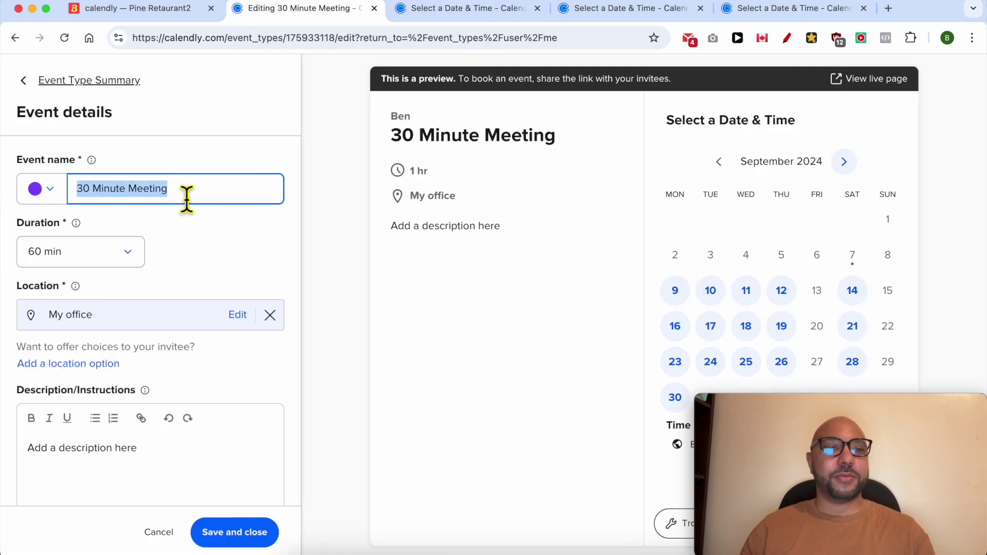
pyautogui.press('Left')
pyautogui.press('BackSpace')
pyautogui.press('BackSpace')
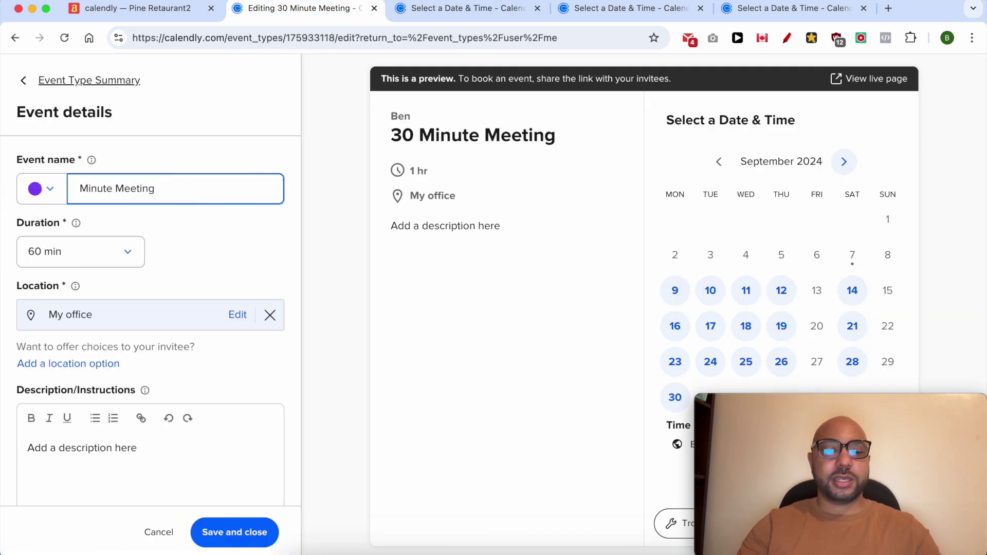
pyautogui.write('1 ho')
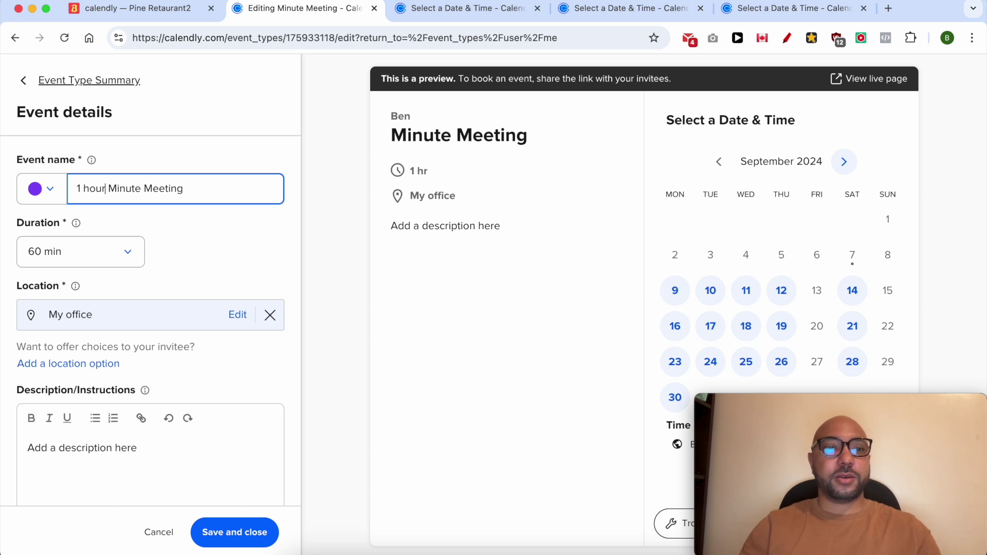
pyautogui.write('ur')
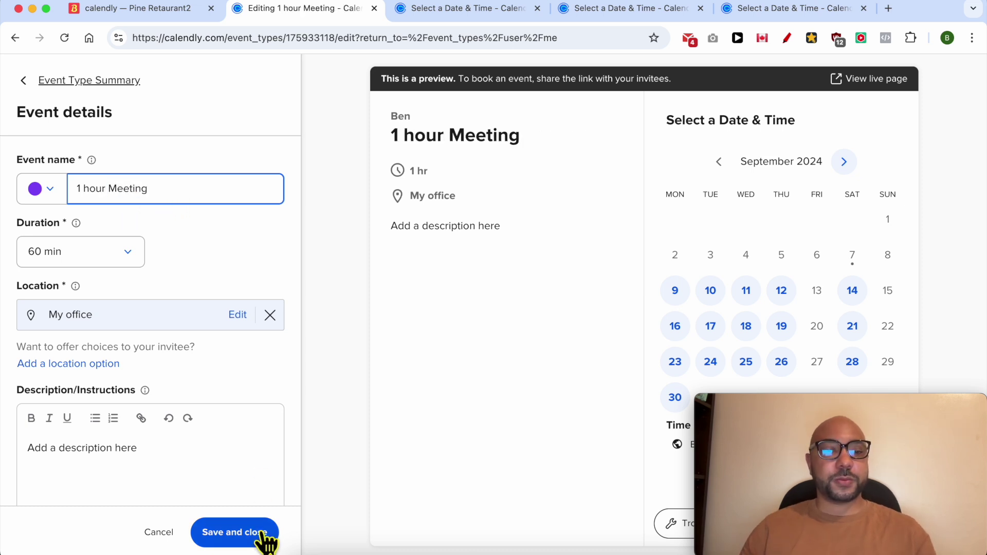
pyautogui.click(257, 534)
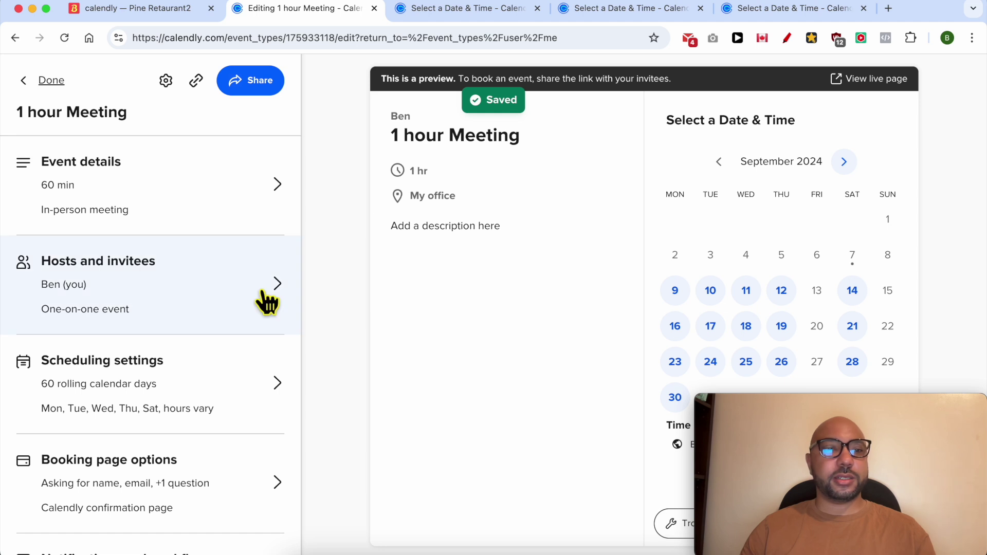
pyautogui.scroll(-1, 252, 370)
pyautogui.scroll(1, 216, 427)
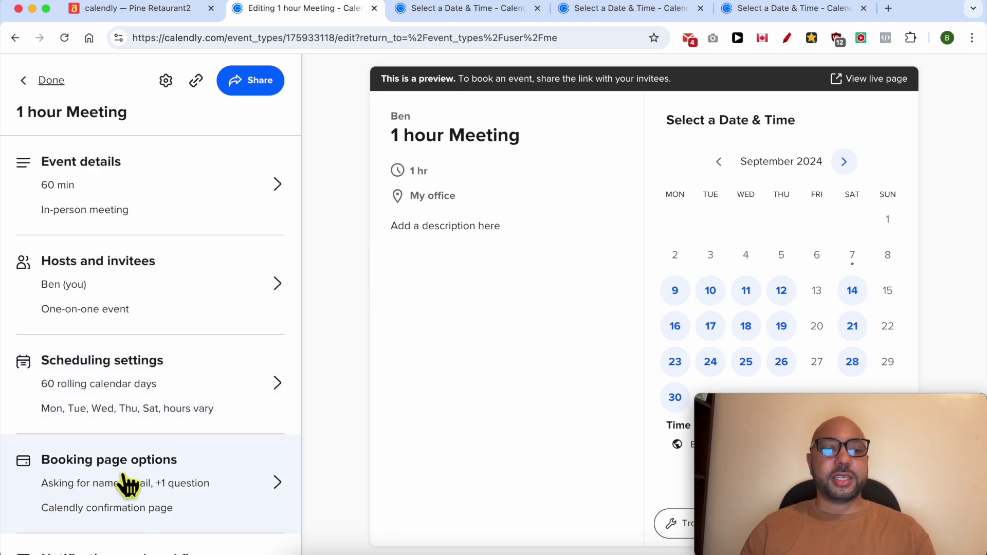
pyautogui.click(185, 484)
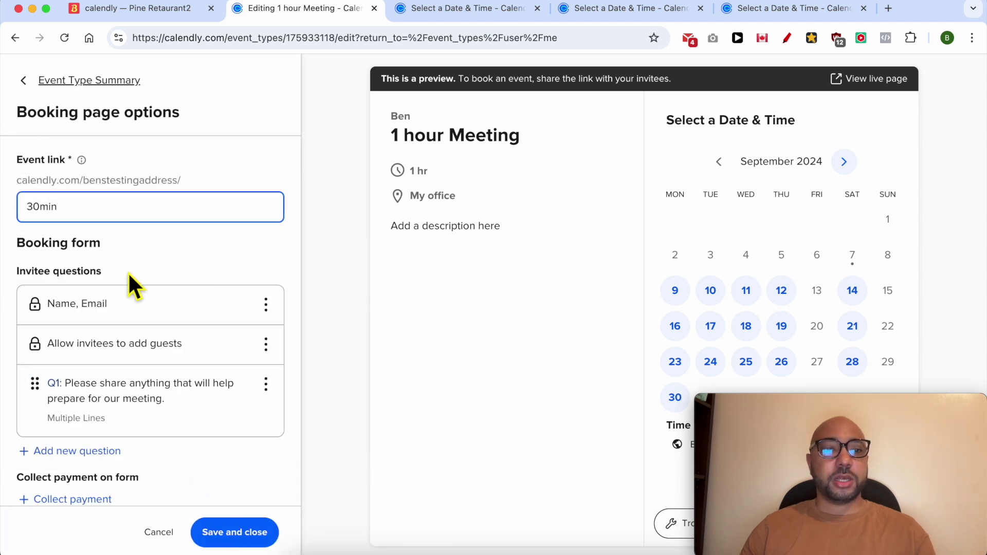
pyautogui.doubleClick(127, 220)
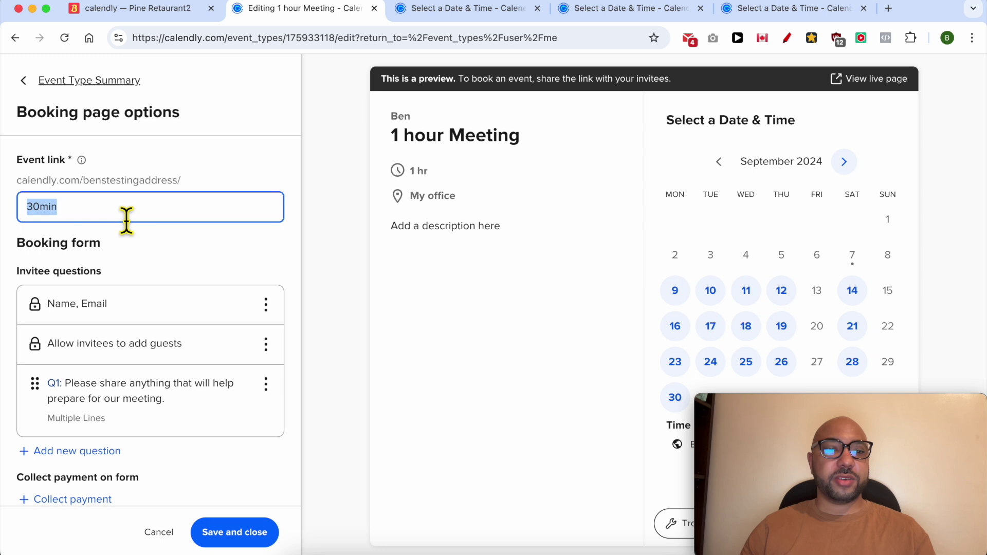
pyautogui.click(137, 245)
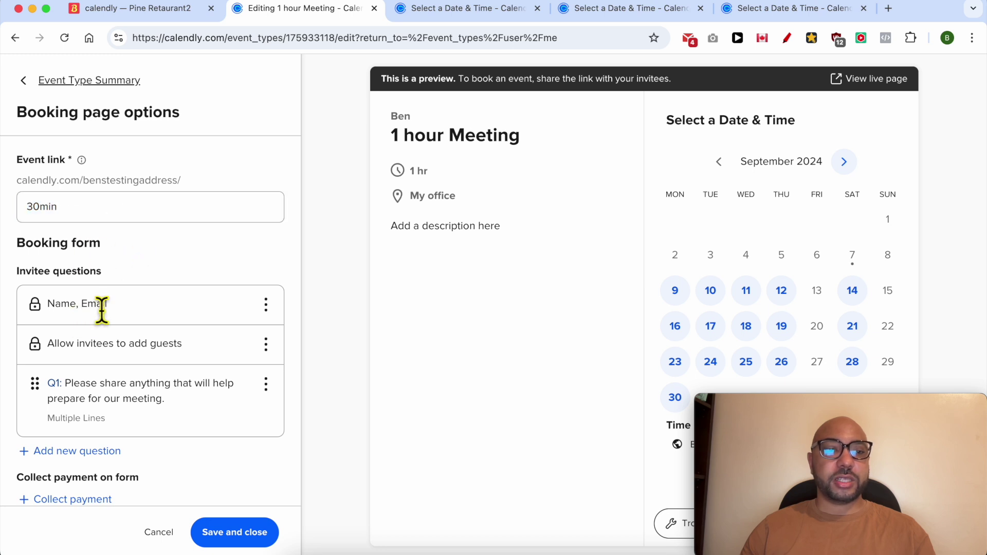
pyautogui.scroll(-1, 138, 432)
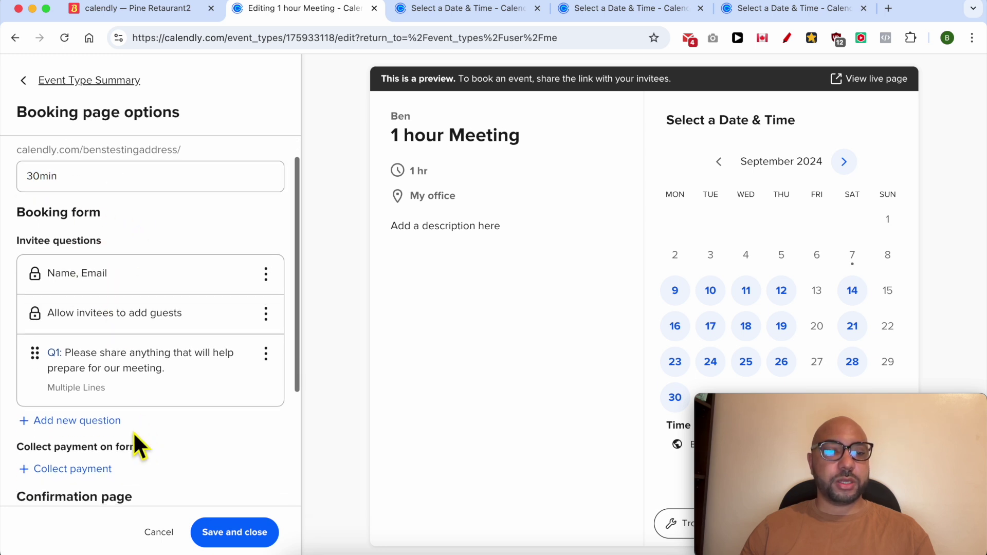
pyautogui.click(96, 421)
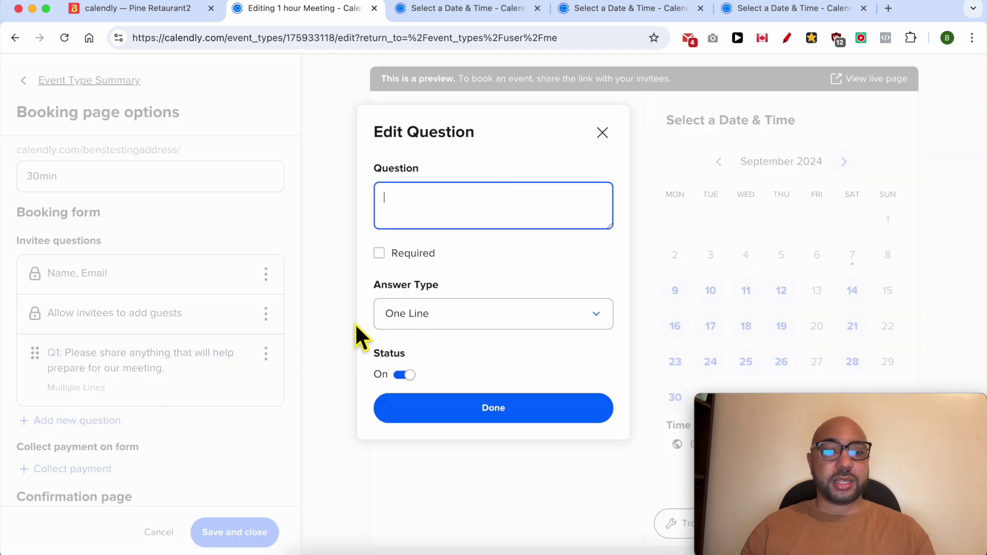
pyautogui.click(504, 317)
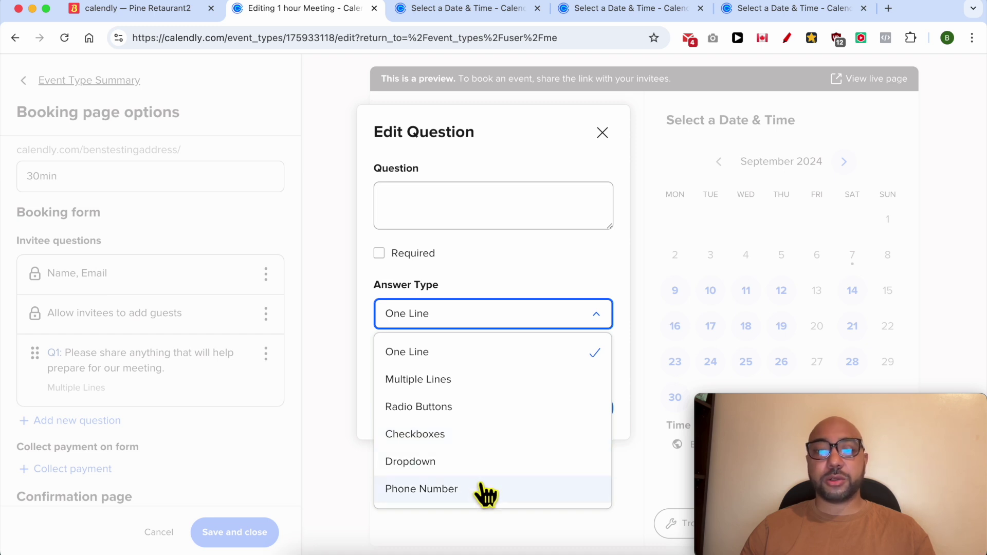
pyautogui.click(600, 135)
pyautogui.click(602, 134)
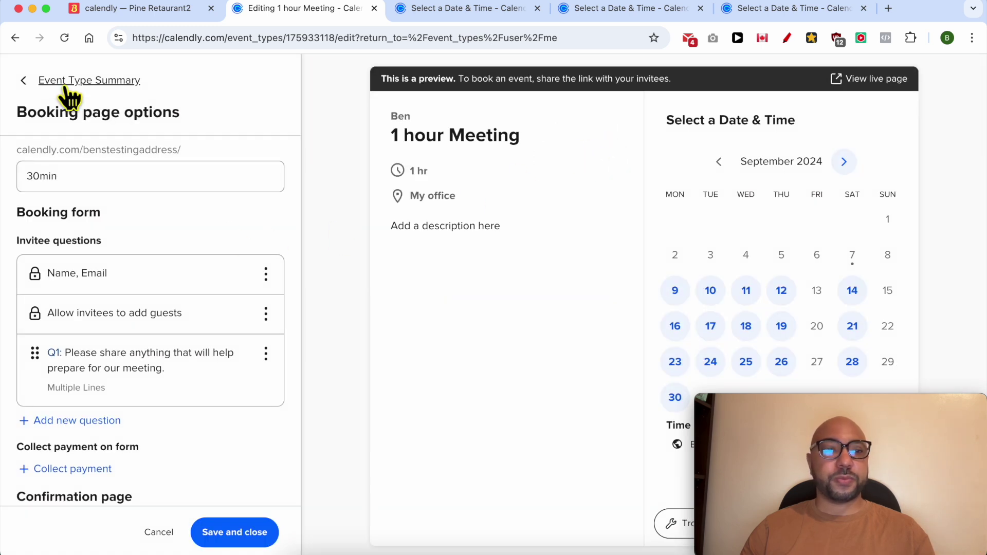
# Enable email reminders 24 hours before the event in Notifications and workflows, and save
pyautogui.click(26, 82)
pyautogui.scroll(-3, 149, 442)
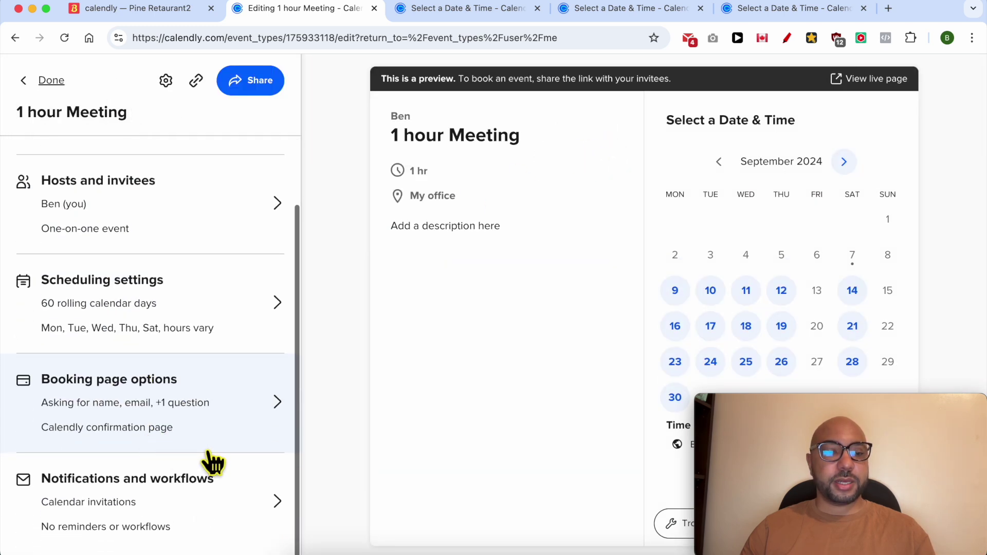
pyautogui.click(142, 506)
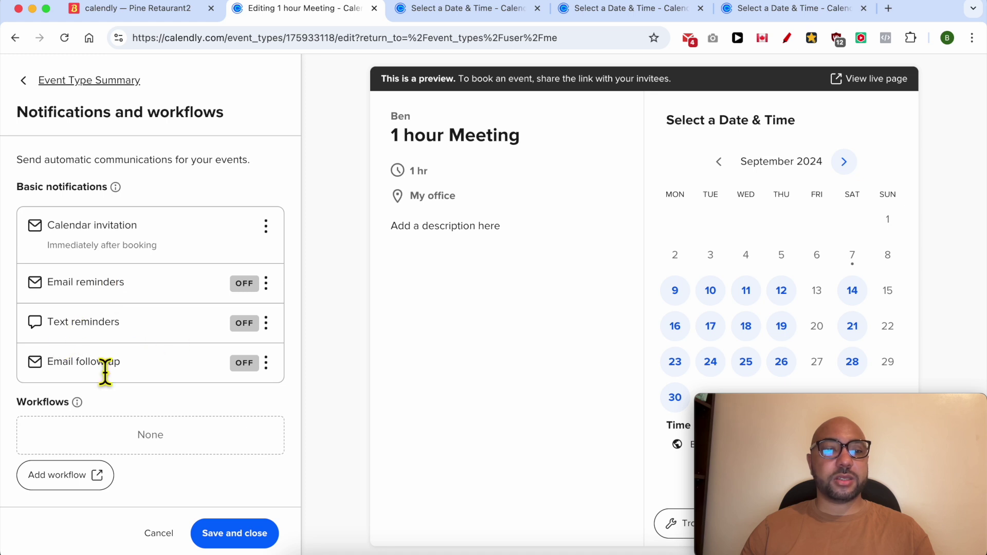
pyautogui.click(266, 286)
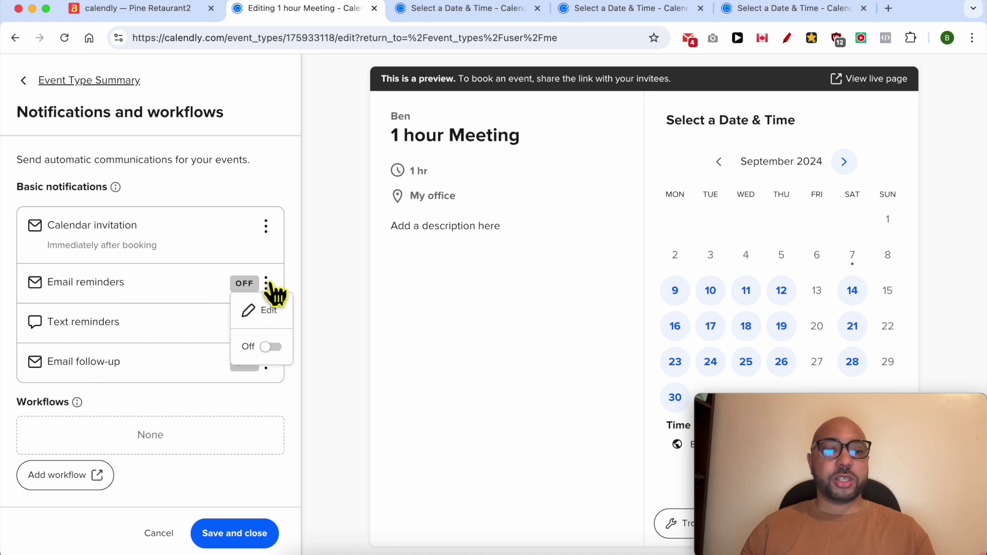
pyautogui.click(276, 357)
pyautogui.scroll(-1, 232, 422)
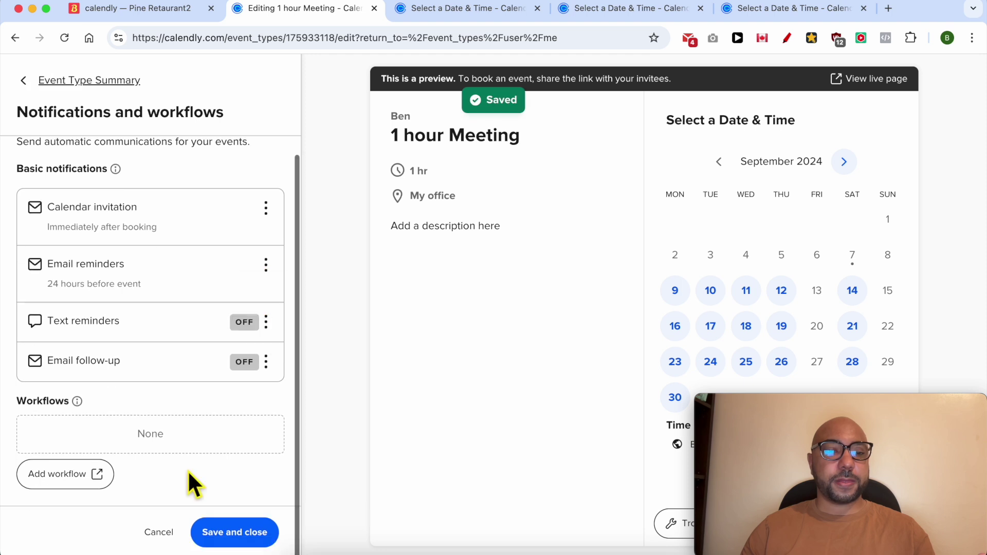
pyautogui.click(260, 533)
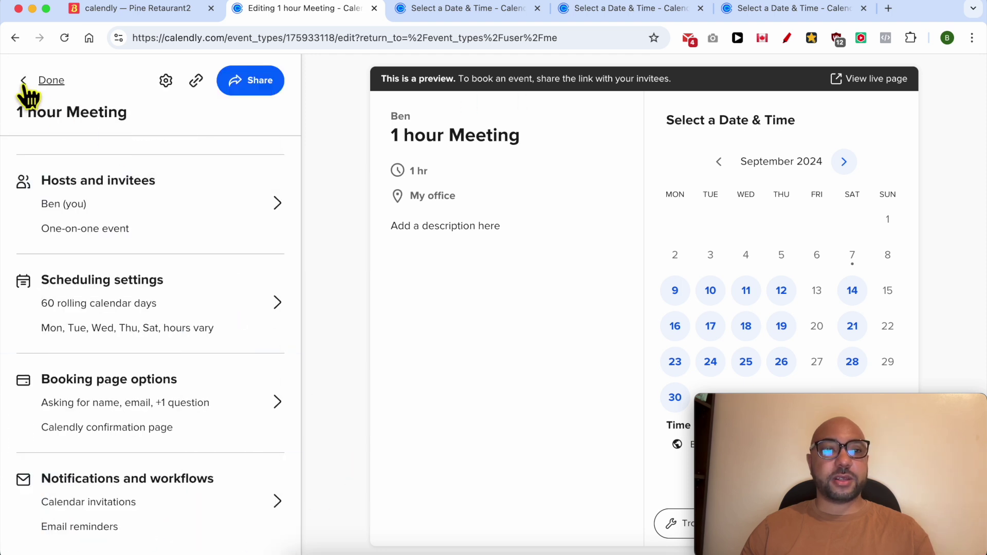
pyautogui.click(26, 83)
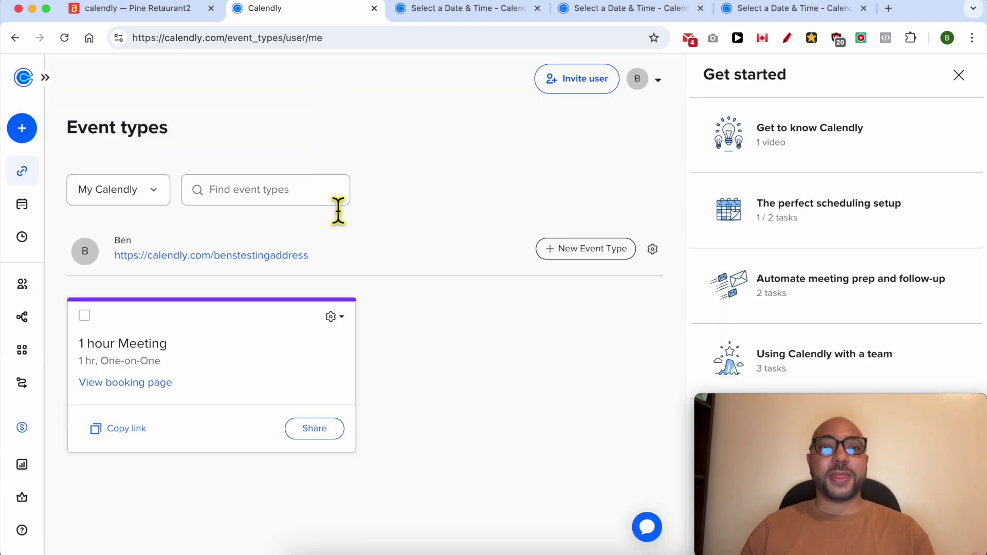
# Generate the 1 hour Meeting's Inline Embed code via Share > Add to website, and copy it
pyautogui.click(215, 343)
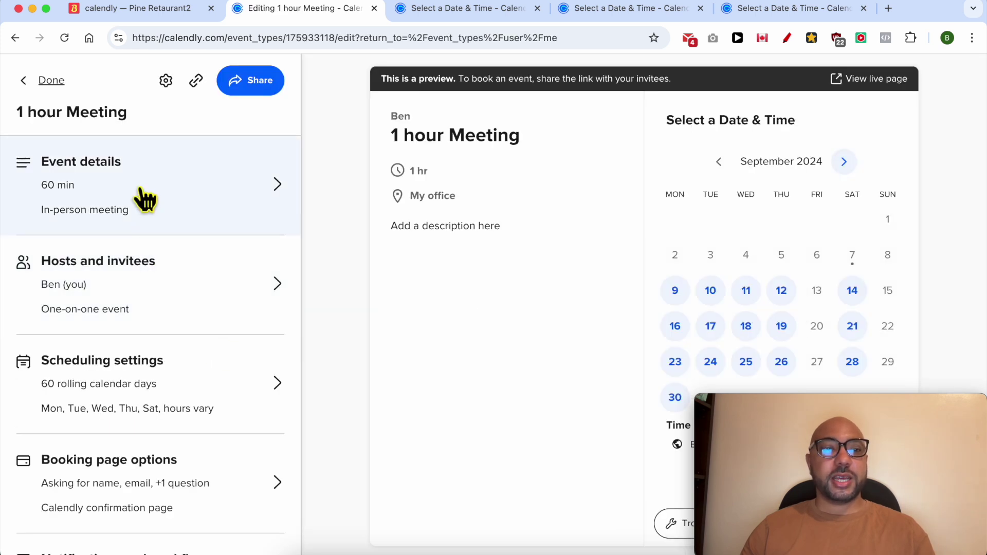
pyautogui.click(237, 86)
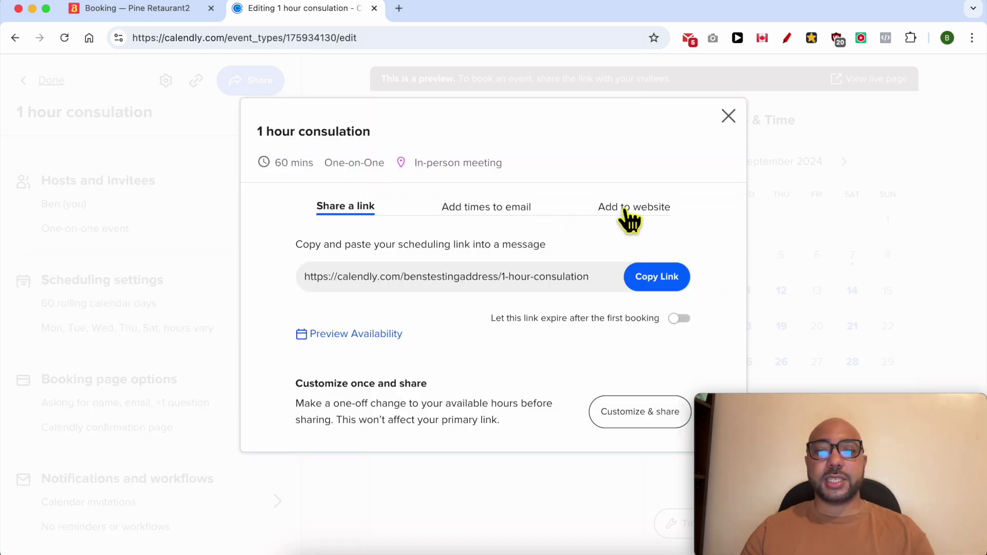
pyautogui.click(631, 220)
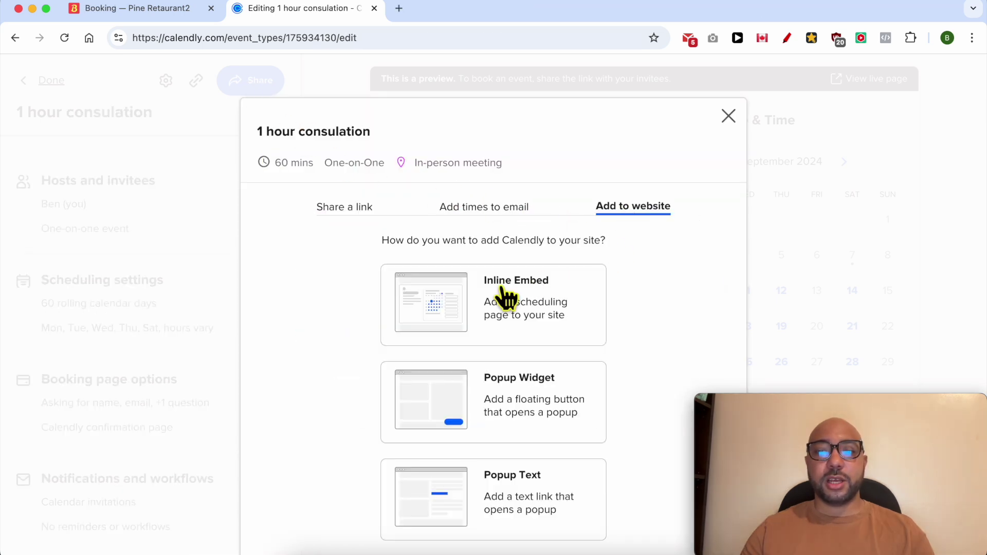
pyautogui.click(549, 302)
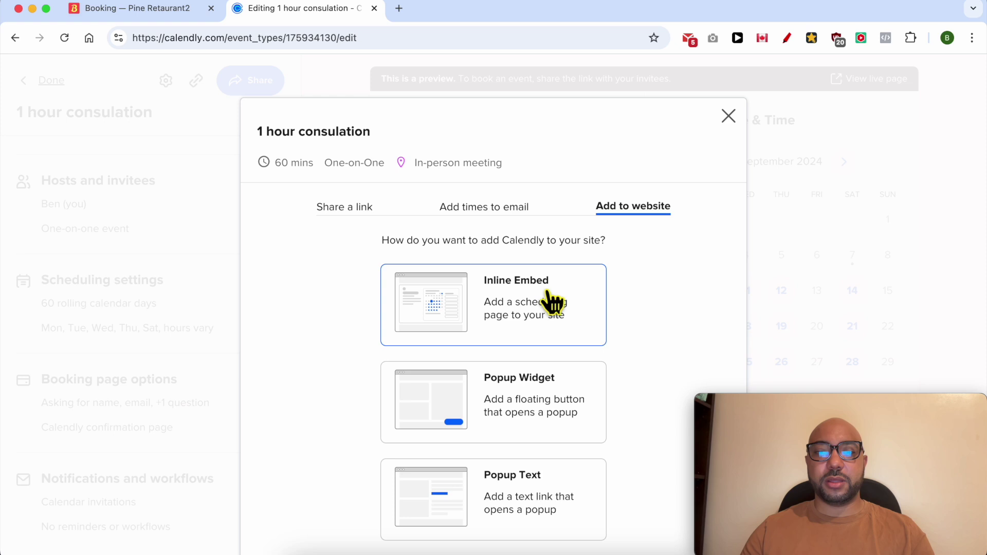
pyautogui.scroll(-2, 569, 301)
pyautogui.click(672, 520)
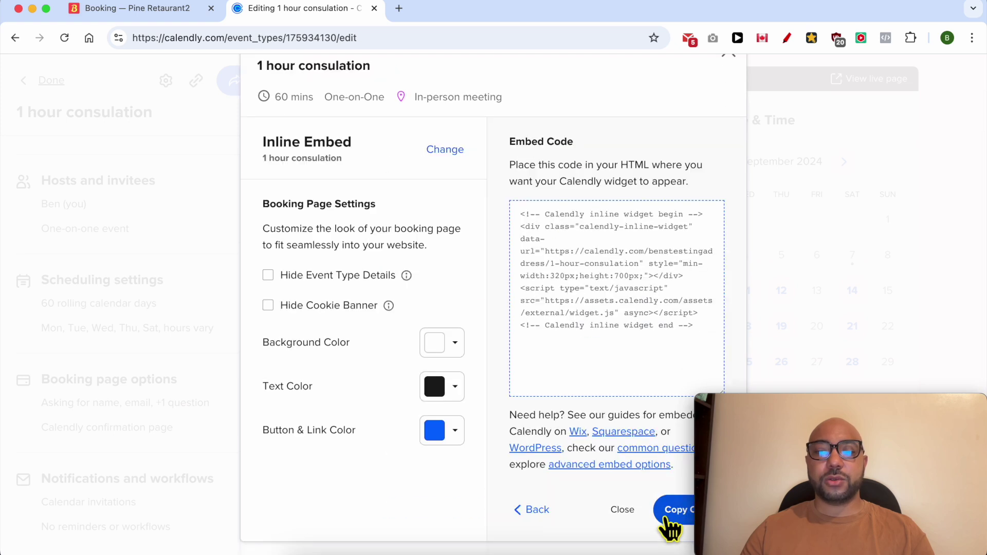
pyautogui.click(591, 315)
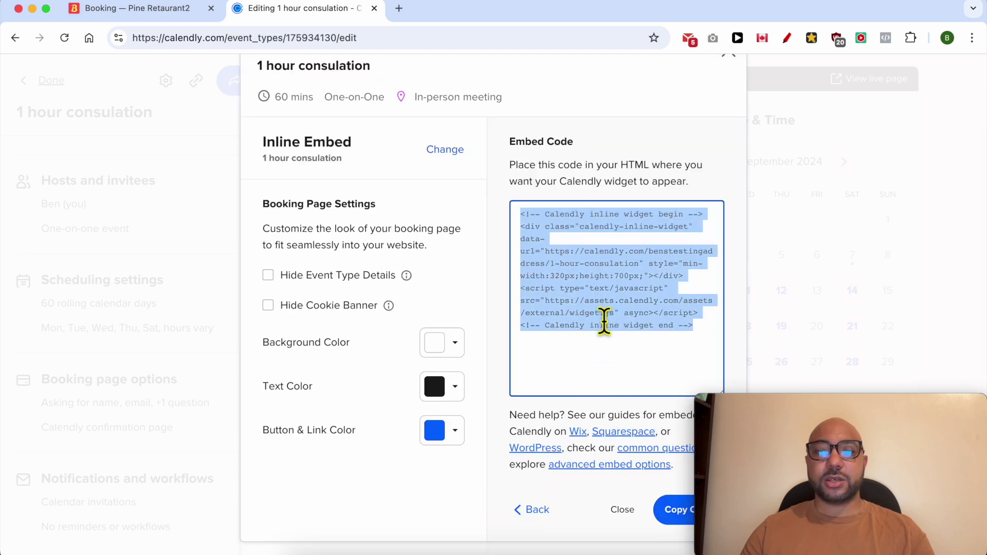
pyautogui.rightClick(602, 314)
pyautogui.click(617, 336)
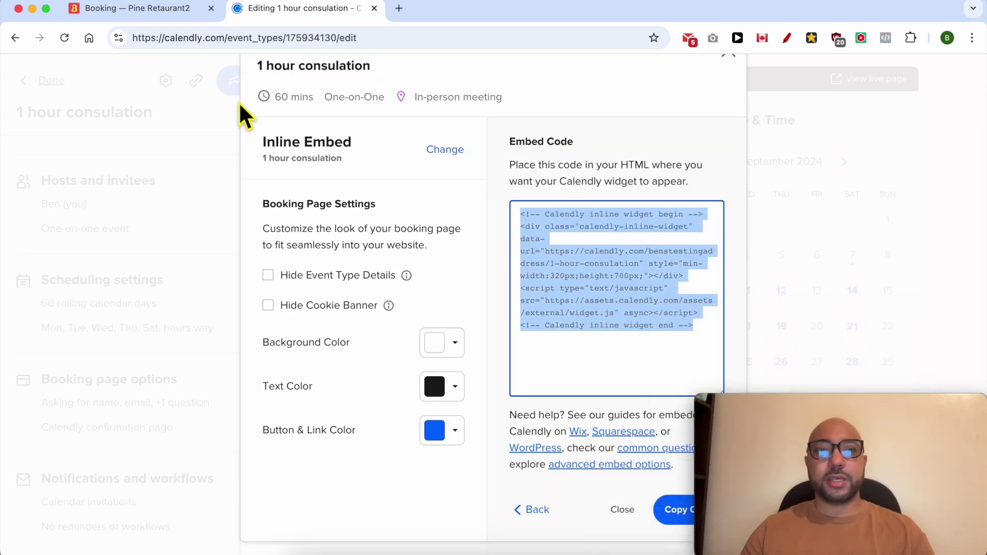
pyautogui.click(147, 9)
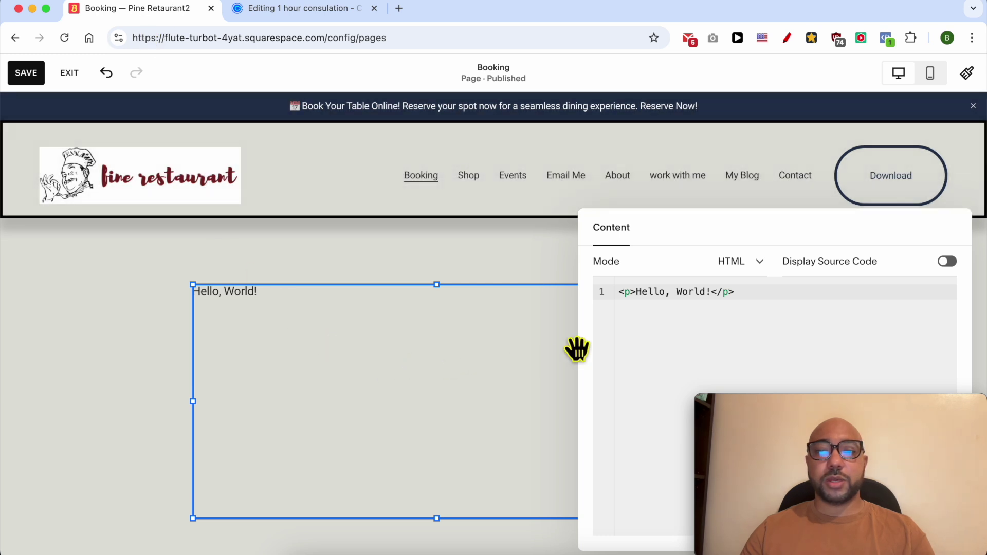
# Swap the code block's Hello, World! placeholder for the pasted Calendly embed code and save
pyautogui.click(668, 306)
pyautogui.press('super+a')
pyautogui.press('BackSpace')
pyautogui.rightClick(672, 308)
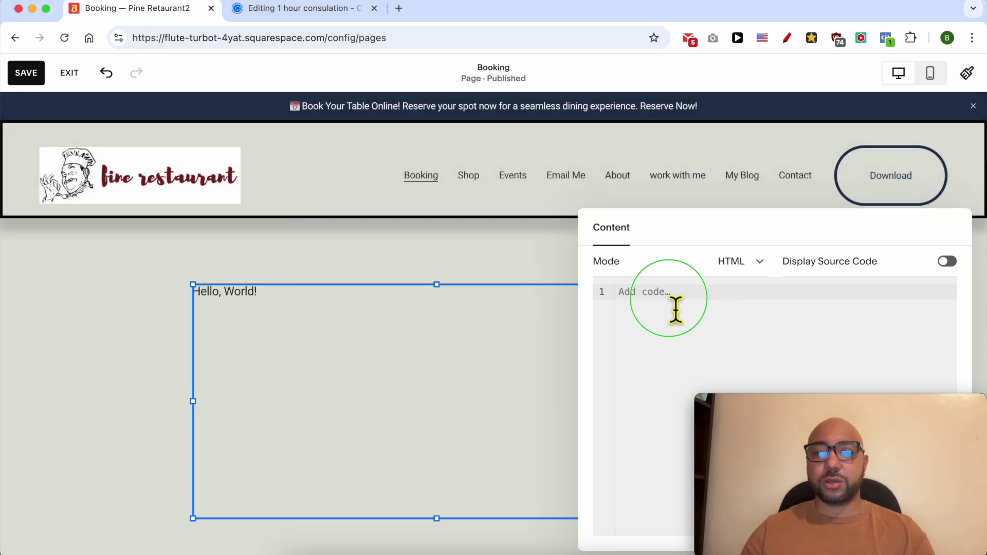
pyautogui.click(704, 366)
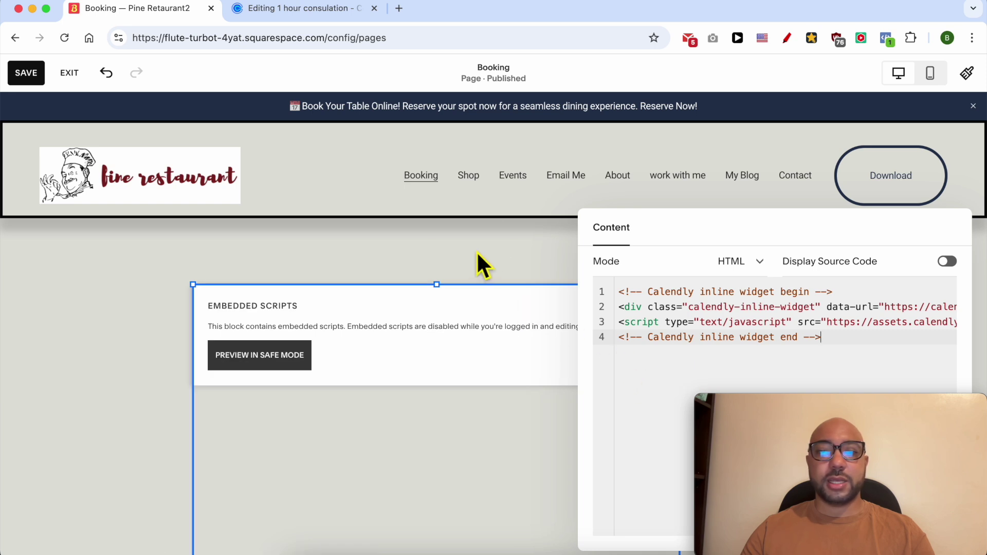
pyautogui.click(390, 241)
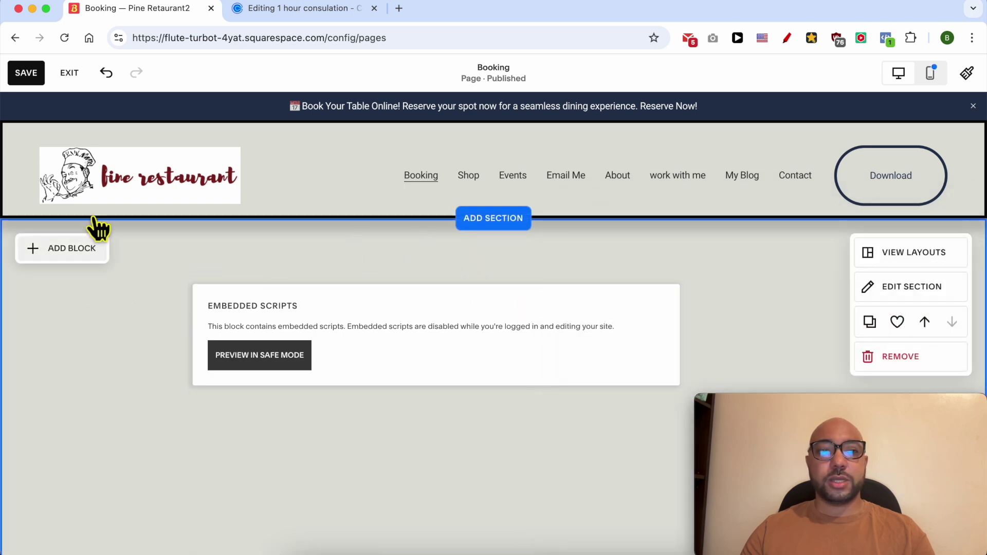
pyautogui.click(23, 72)
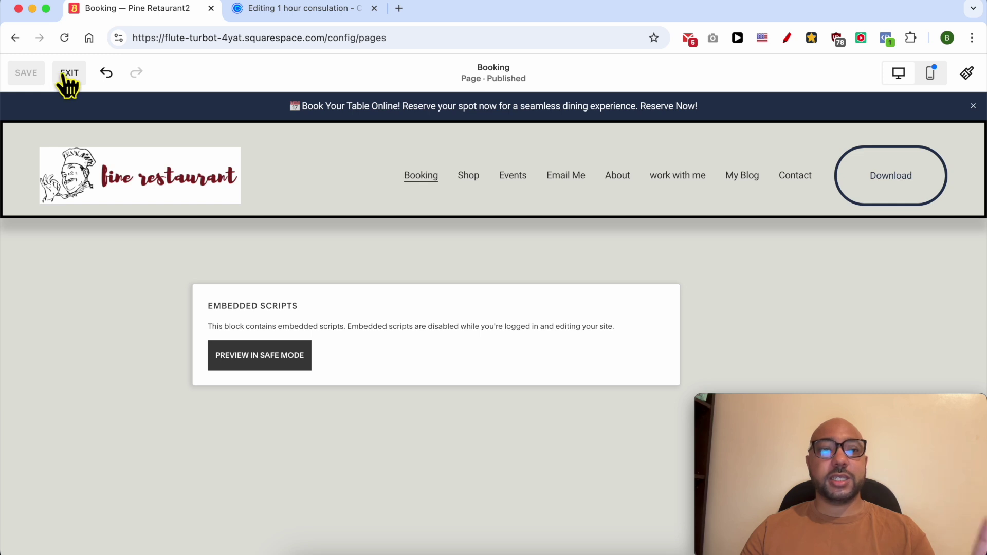
# Exit editing, preview the Booking page, and scroll down to the Calendly calendar and Morocco time zone
pyautogui.click(62, 75)
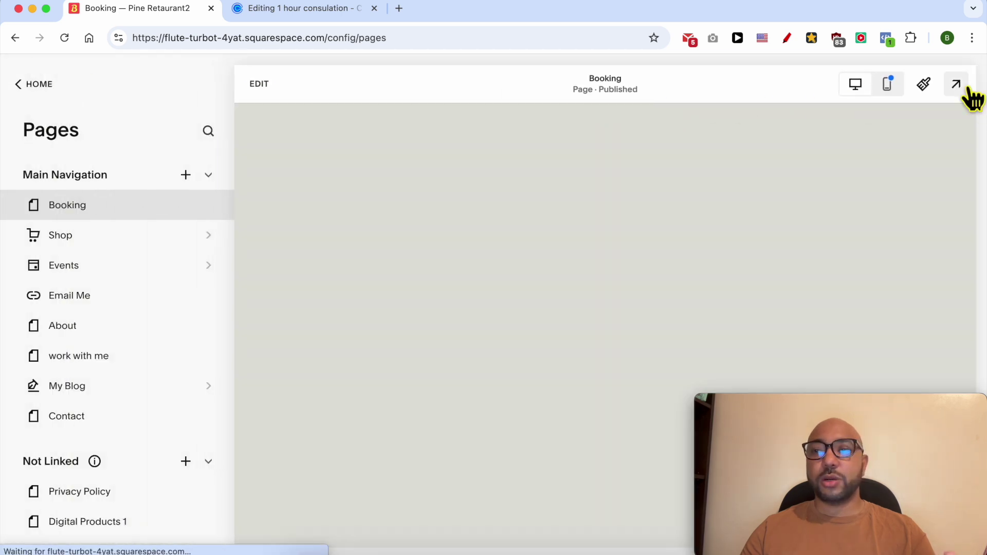
pyautogui.click(957, 86)
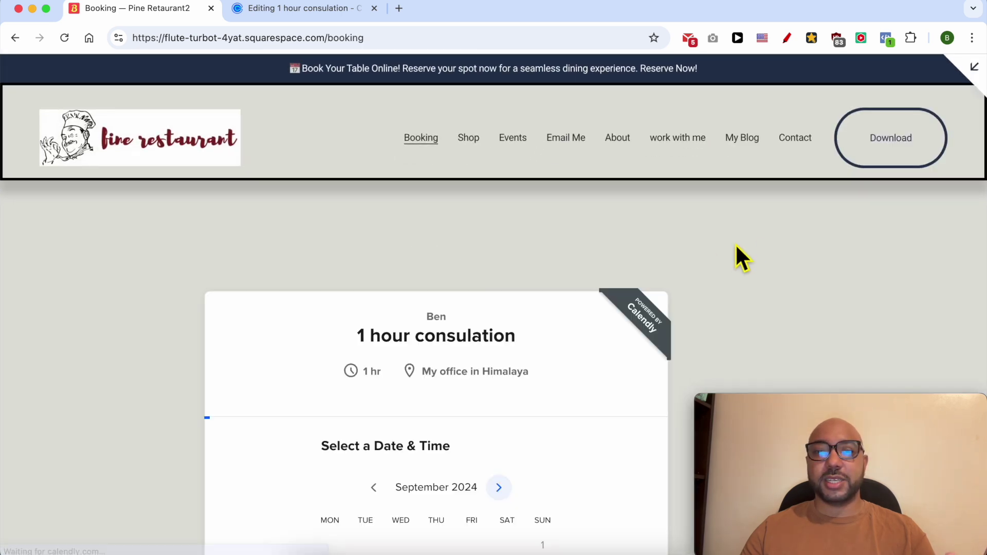
pyautogui.moveTo(395, 41); pyautogui.dragTo(92, 47)
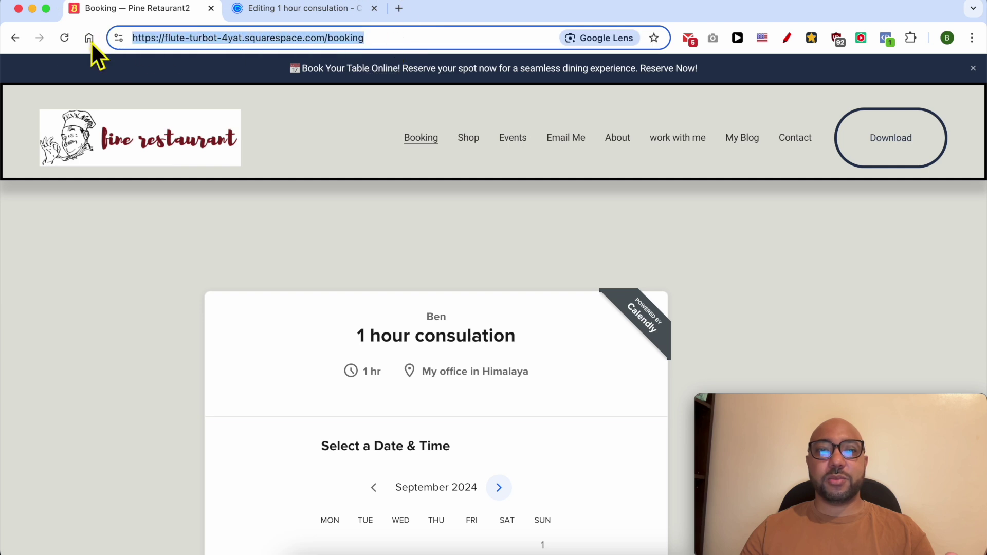
pyautogui.click(108, 251)
pyautogui.scroll(-3, 414, 336)
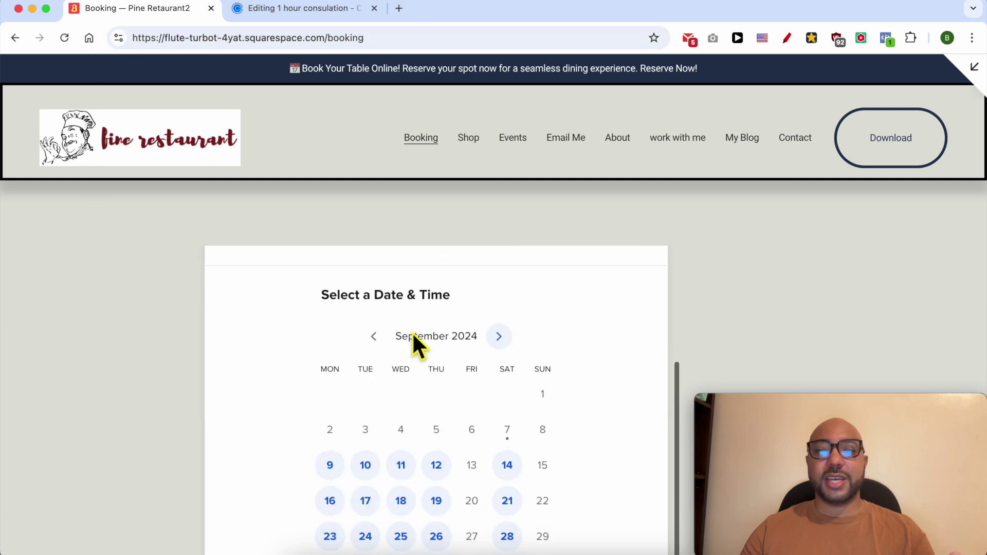
pyautogui.scroll(-4, 417, 411)
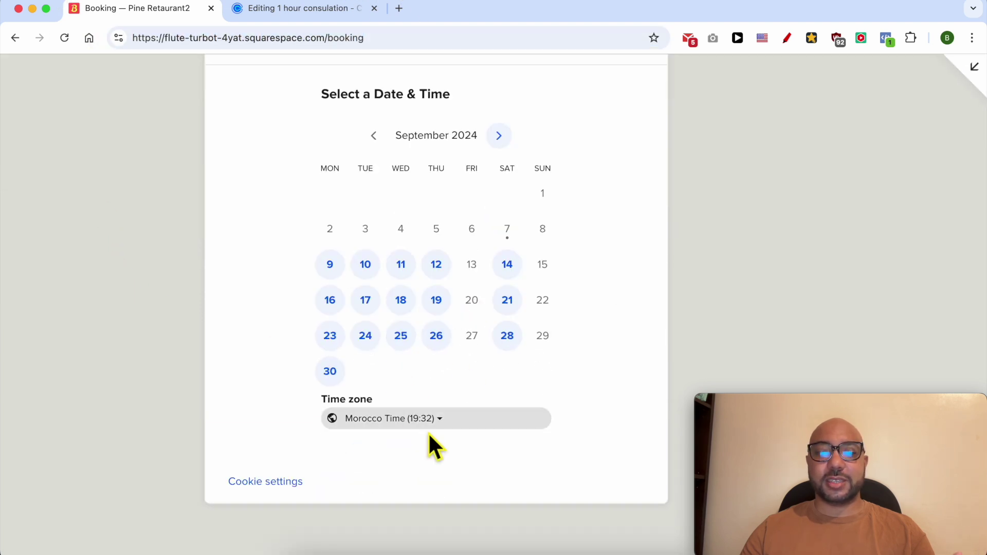